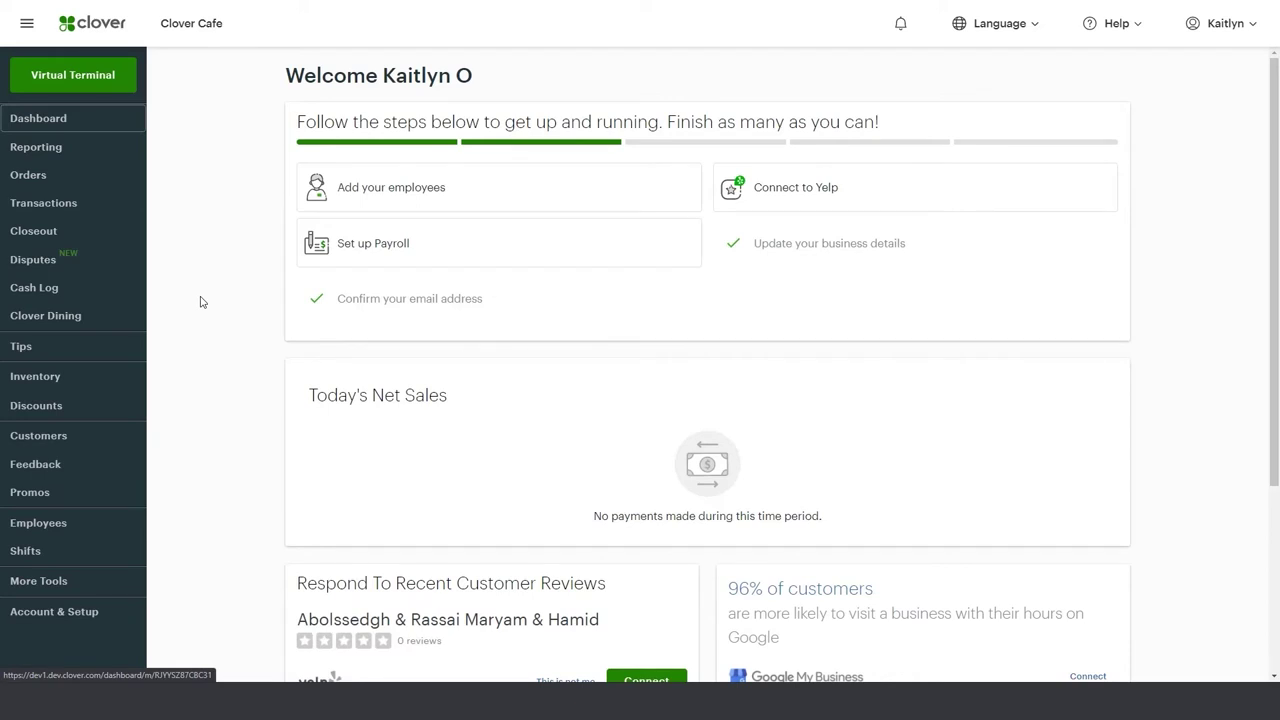
- From Inventory > Items, start importing the menu spreadsheet into the item list
{"action": "left_click", "coordinate": [50, 381]}
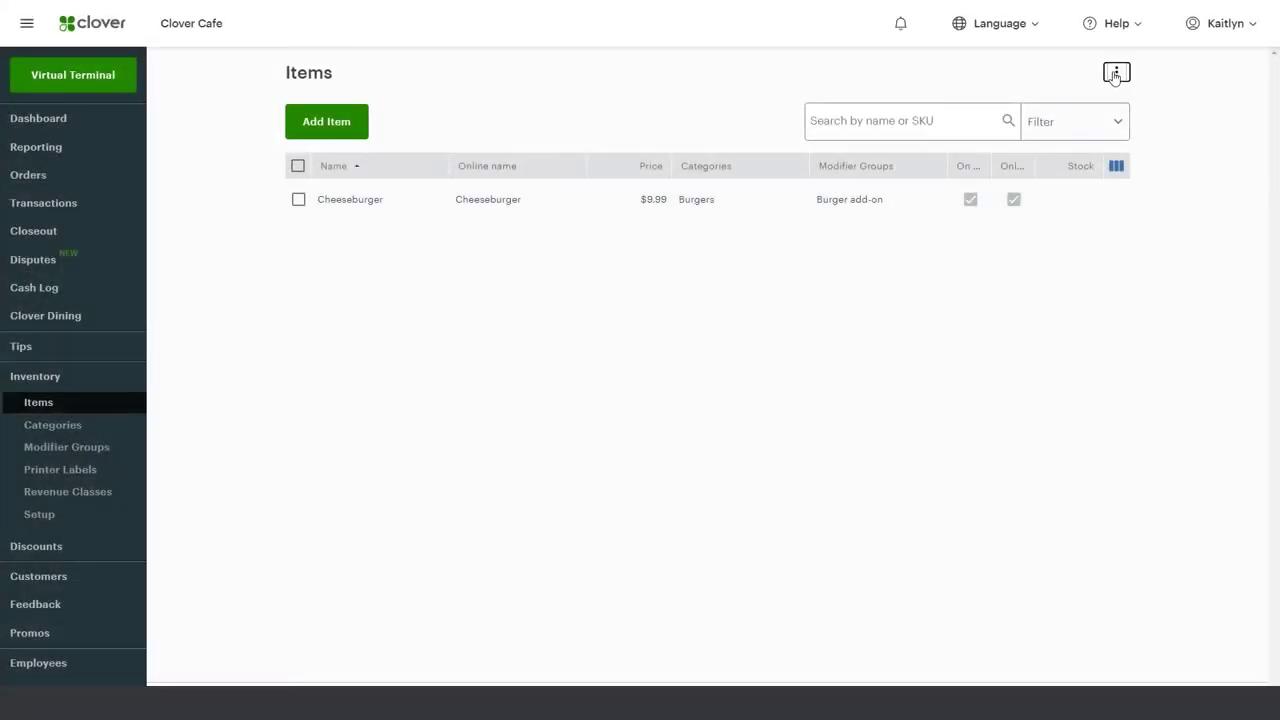
{"action": "left_click", "coordinate": [1115, 78]}
{"action": "left_click", "coordinate": [1114, 95]}
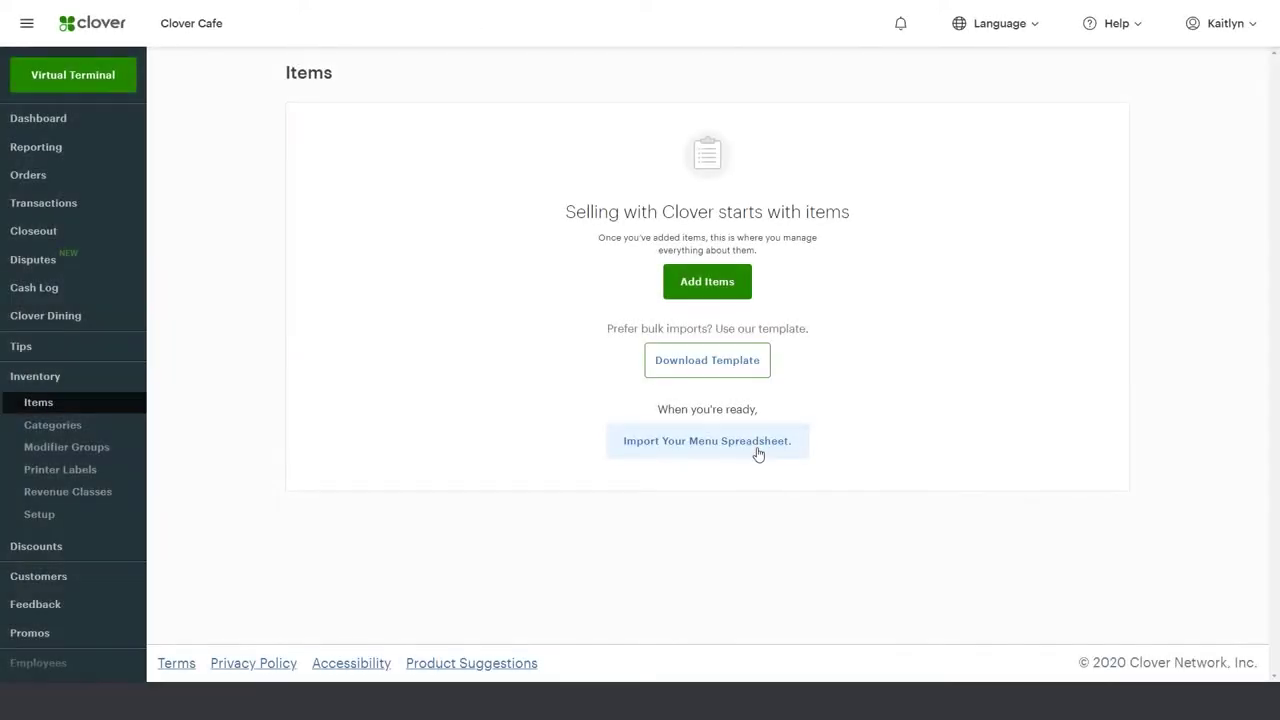
{"action": "left_click", "coordinate": [757, 450]}
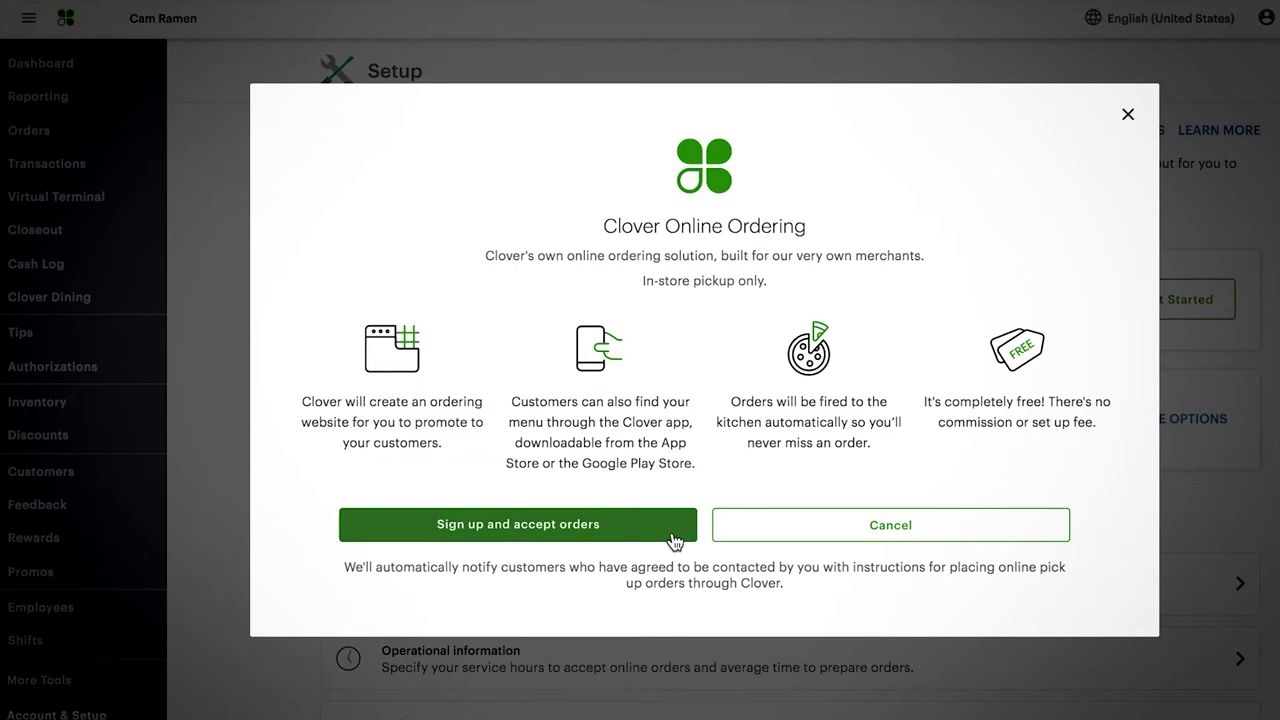
- Sign up for online ordering and order Black Widow Shoyu with Thin noodles, Normal tare, Extra Spicy
{"action": "left_click", "coordinate": [671, 540]}
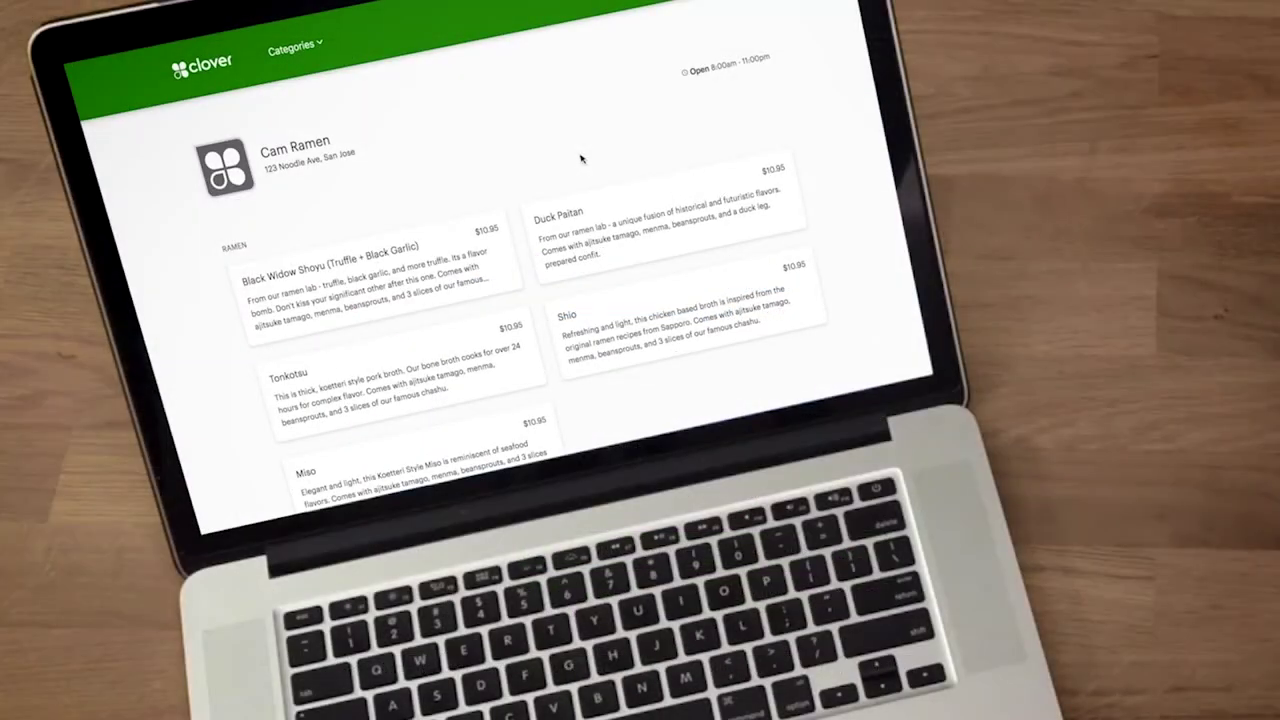
{"action": "scroll", "coordinate": [581, 158], "scroll_direction": "down", "scroll_amount": 2}
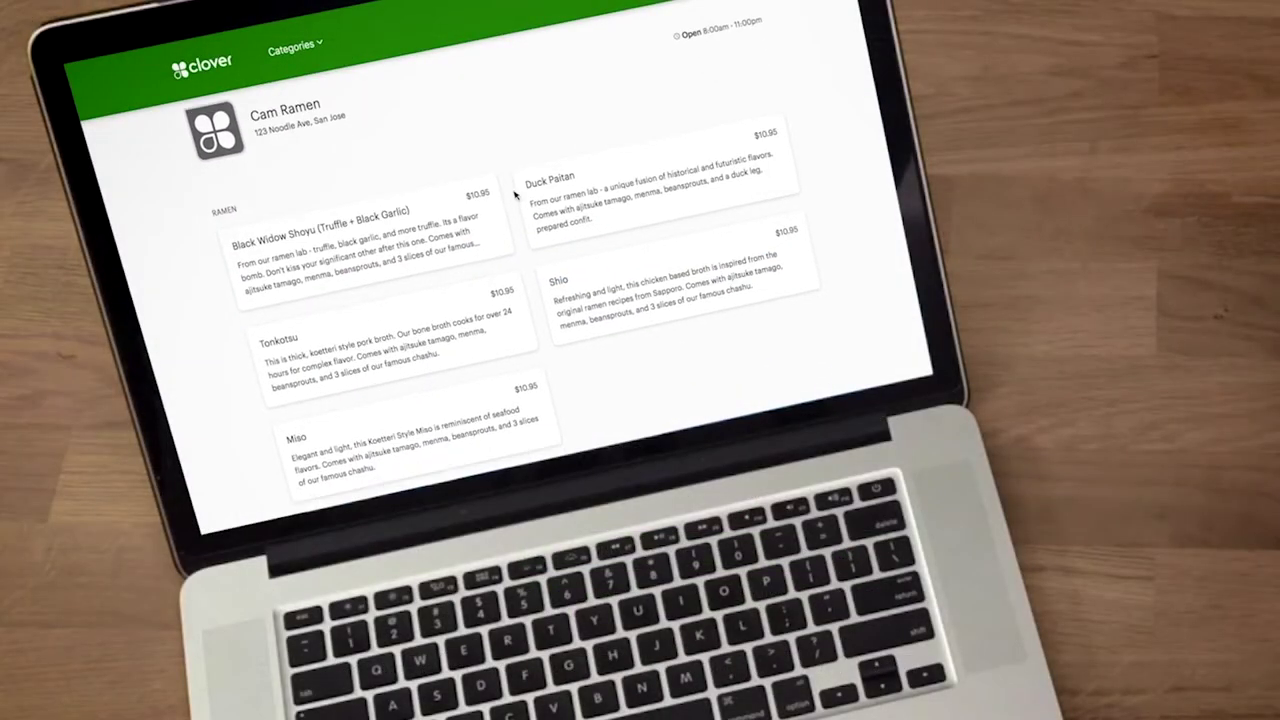
{"action": "left_click", "coordinate": [485, 202]}
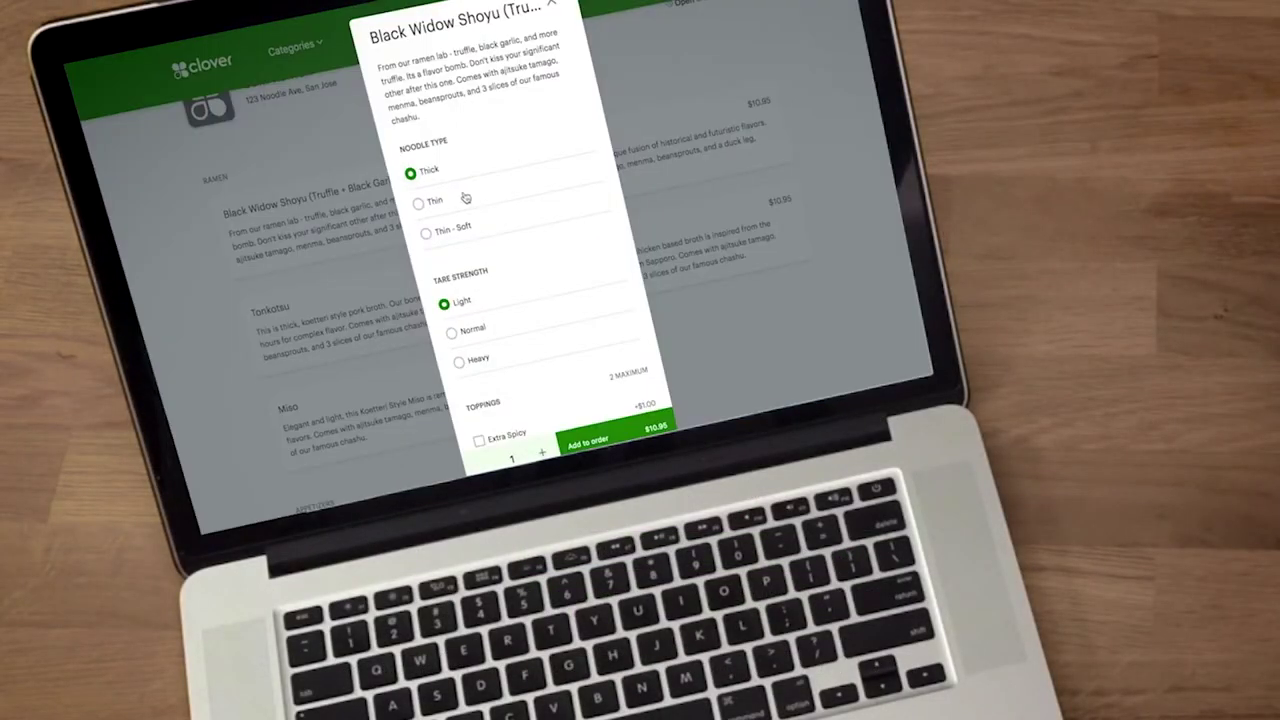
{"action": "left_click", "coordinate": [466, 201]}
{"action": "scroll", "coordinate": [472, 215], "scroll_direction": "down", "scroll_amount": 2}
{"action": "left_click", "coordinate": [479, 230]}
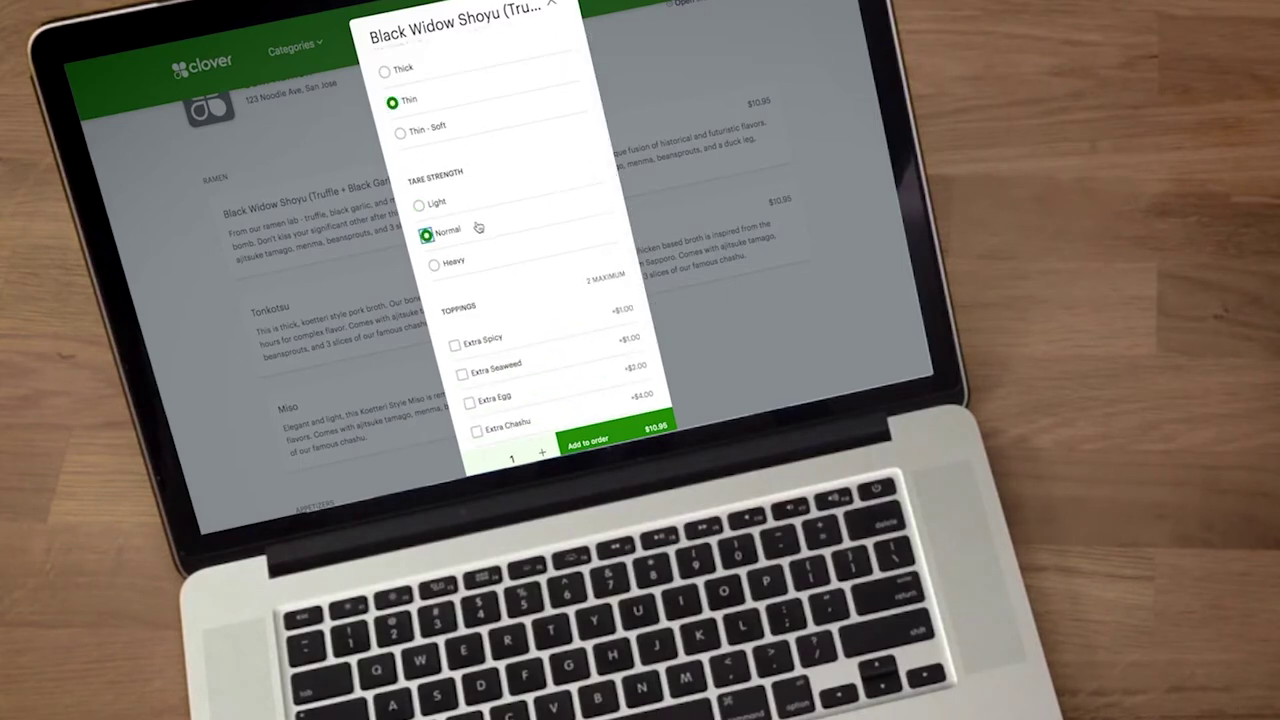
{"action": "scroll", "coordinate": [484, 245], "scroll_direction": "down", "scroll_amount": 2}
{"action": "left_click", "coordinate": [500, 255]}
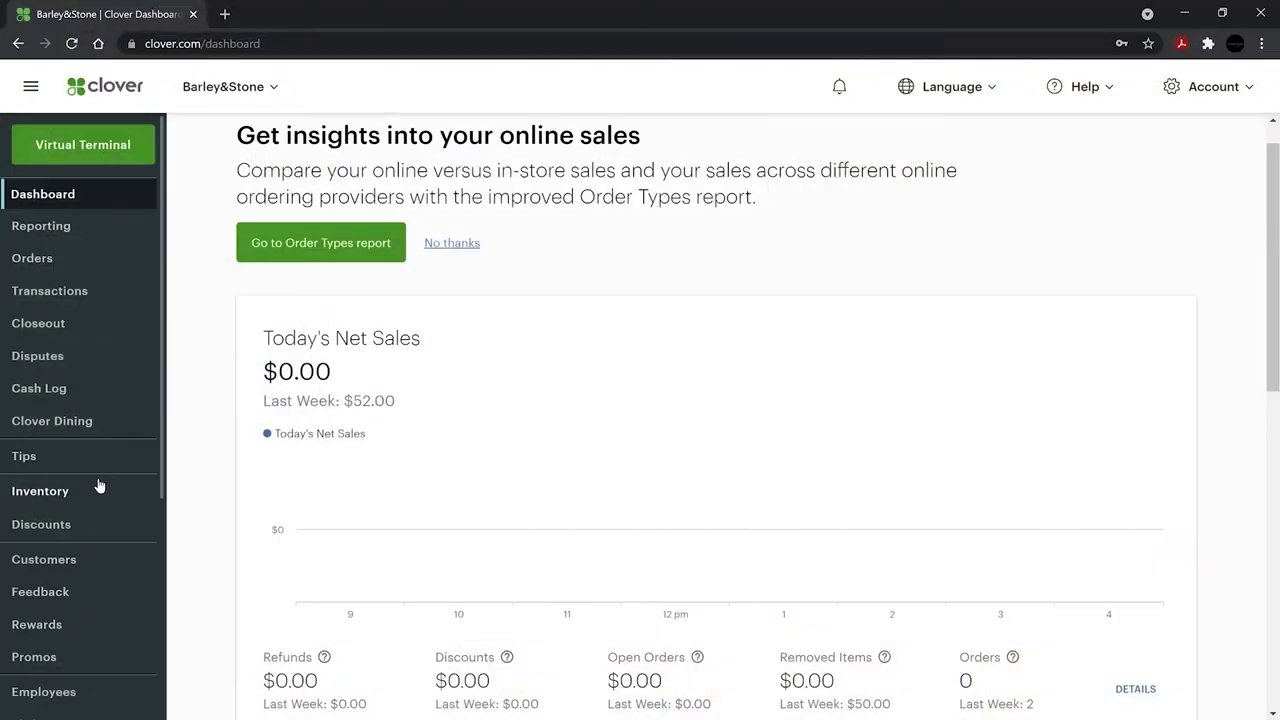
- Add a new inventory item named Cheeseburger priced at $9.99
{"action": "left_click", "coordinate": [66, 490]}
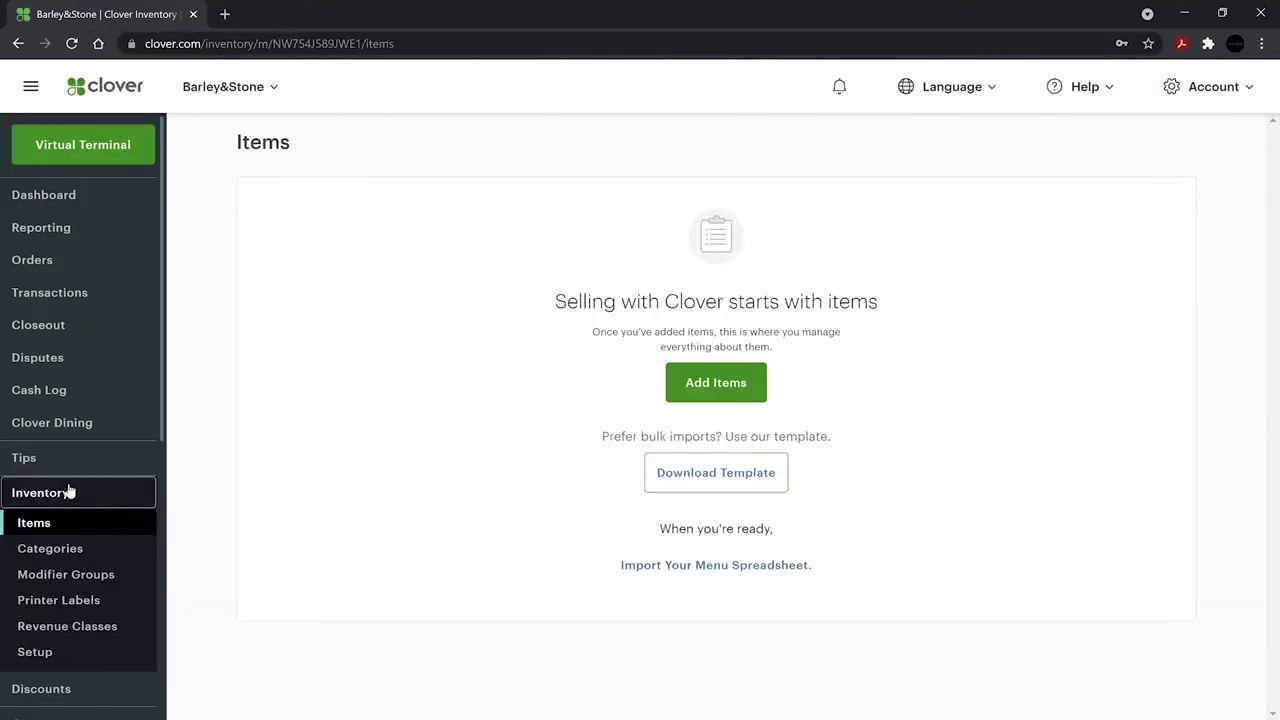
{"action": "left_click", "coordinate": [688, 386]}
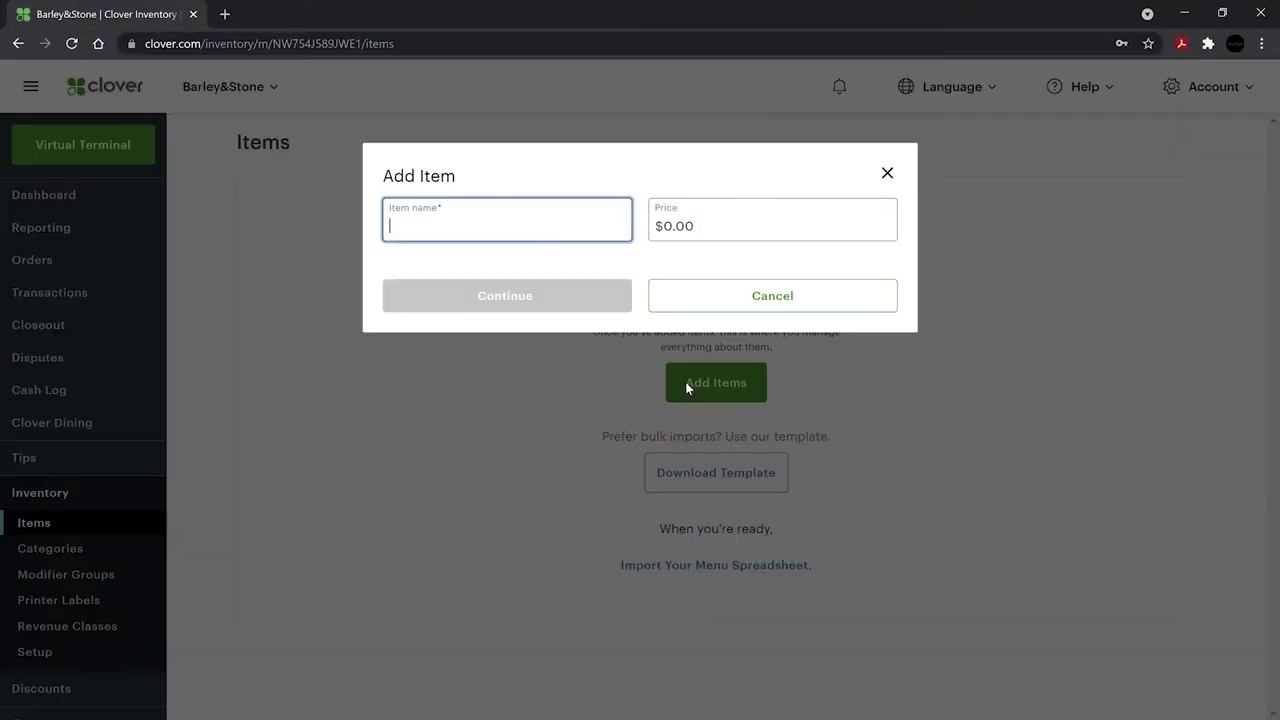
{"action": "type", "text": "Cheeseburger"}
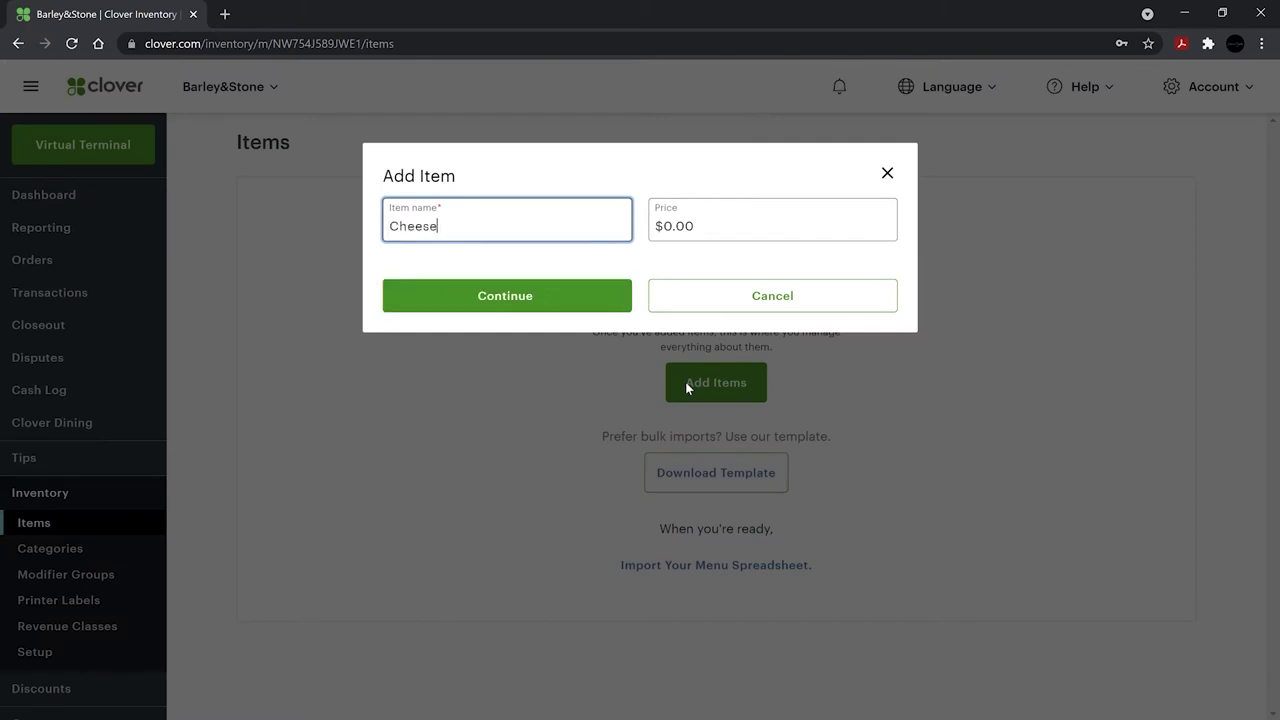
{"action": "key", "text": "Tab"}
{"action": "type", "text": "999"}
{"action": "left_click", "coordinate": [548, 305]}
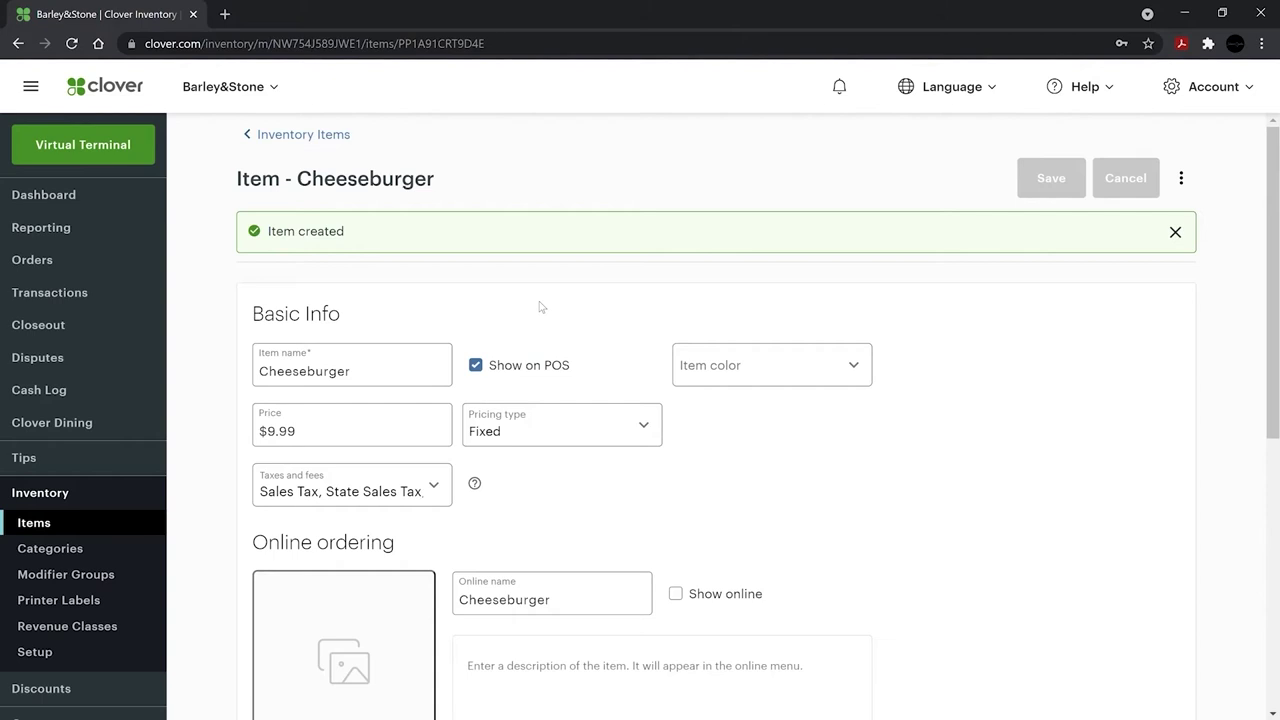
- Review the item colour, pricing type and taxes lists, keeping Fixed pricing and default taxes
{"action": "left_click", "coordinate": [717, 378]}
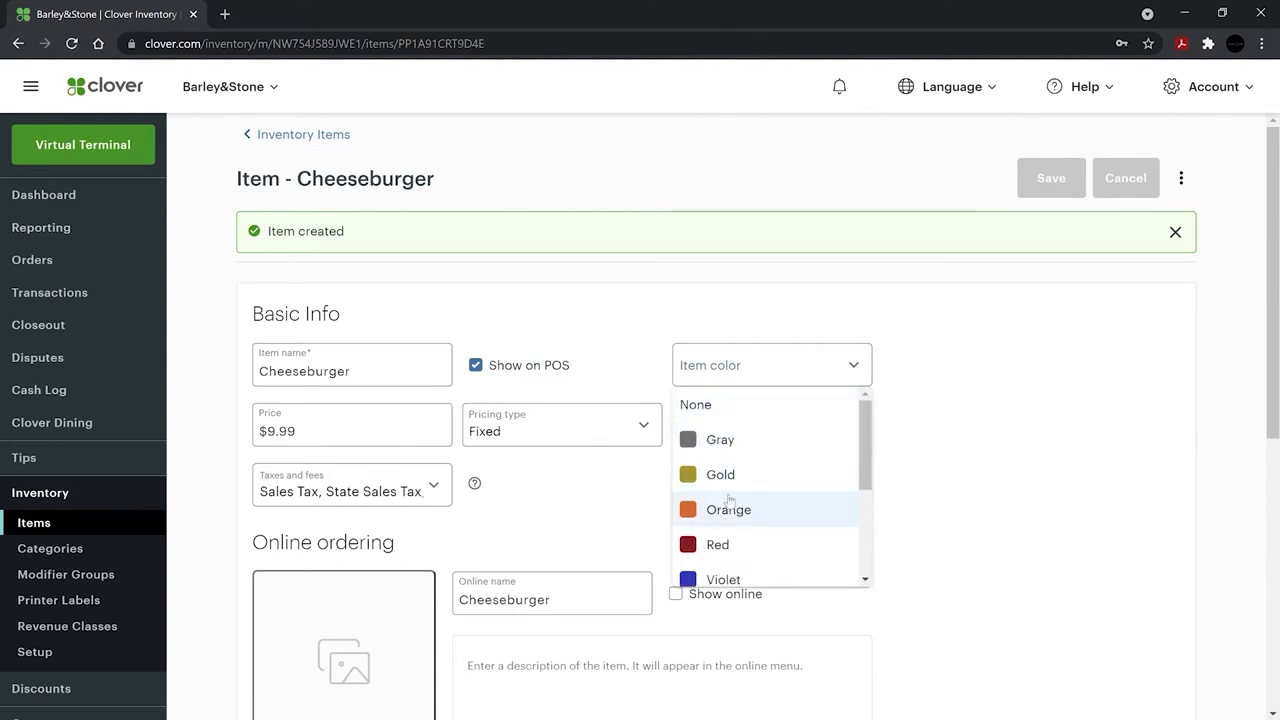
{"action": "left_click", "coordinate": [727, 369]}
{"action": "left_click", "coordinate": [650, 433]}
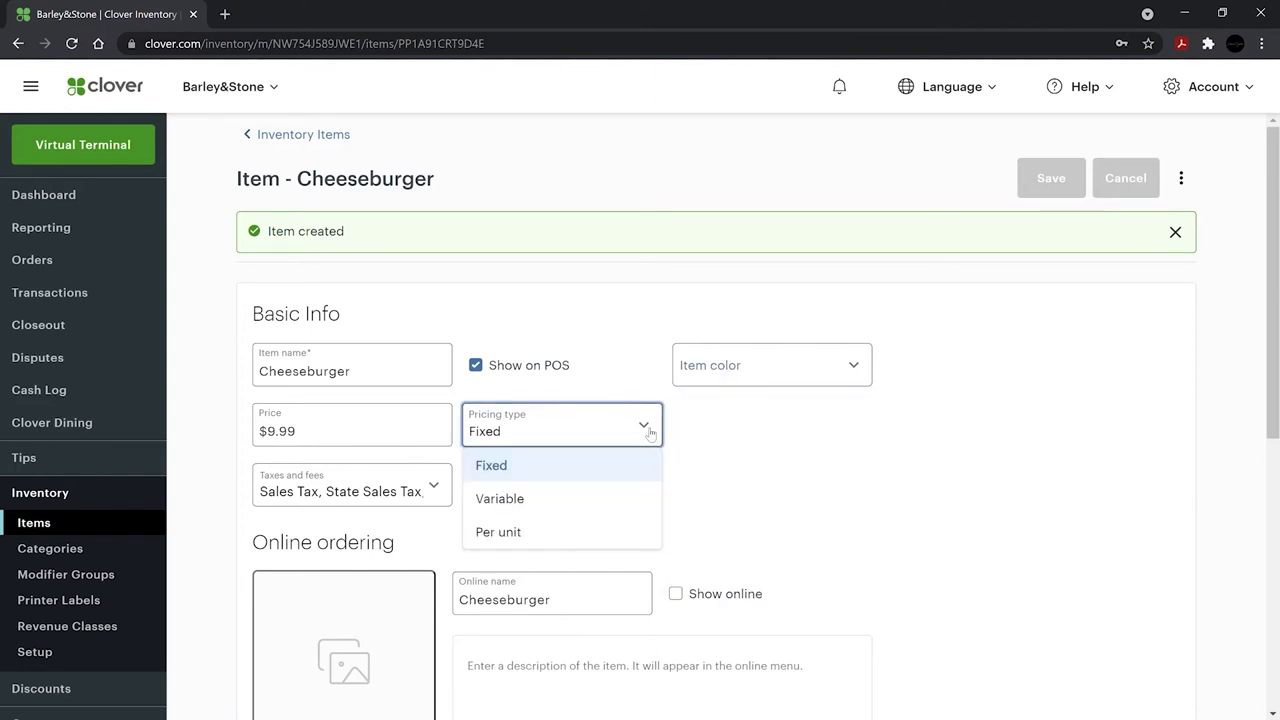
{"action": "left_click", "coordinate": [650, 433]}
{"action": "left_click", "coordinate": [436, 488]}
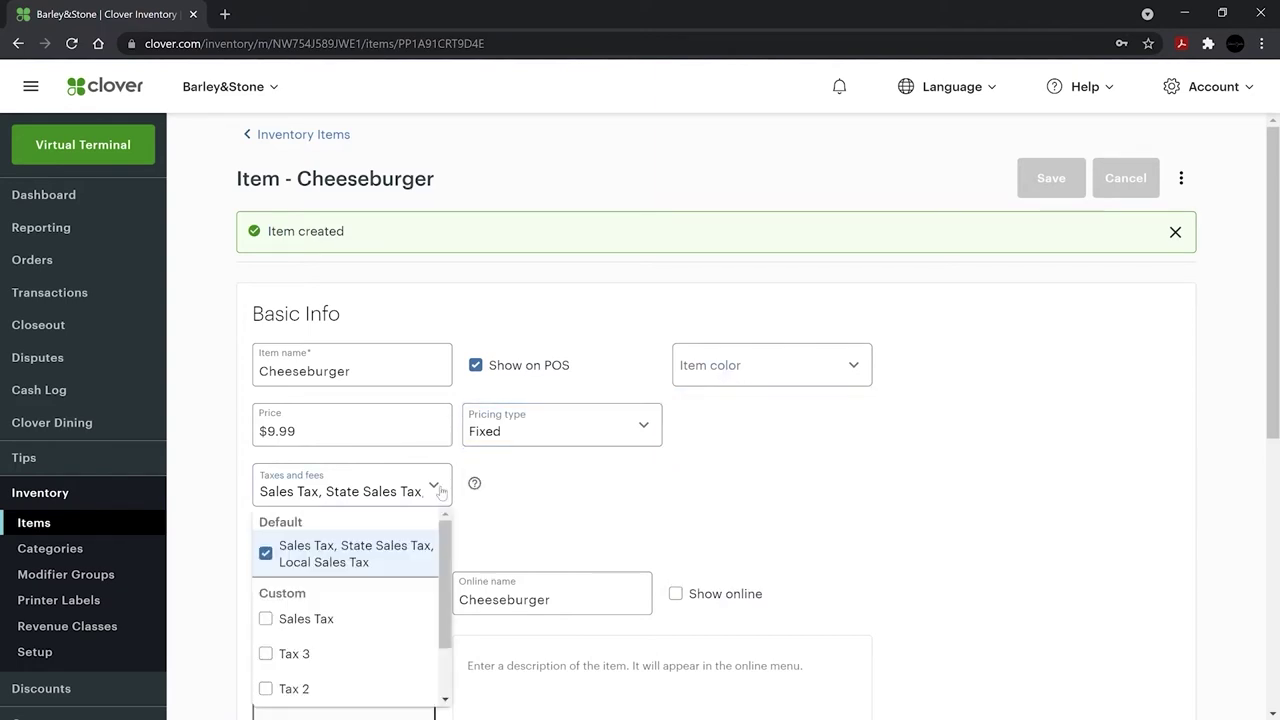
{"action": "left_click", "coordinate": [441, 490]}
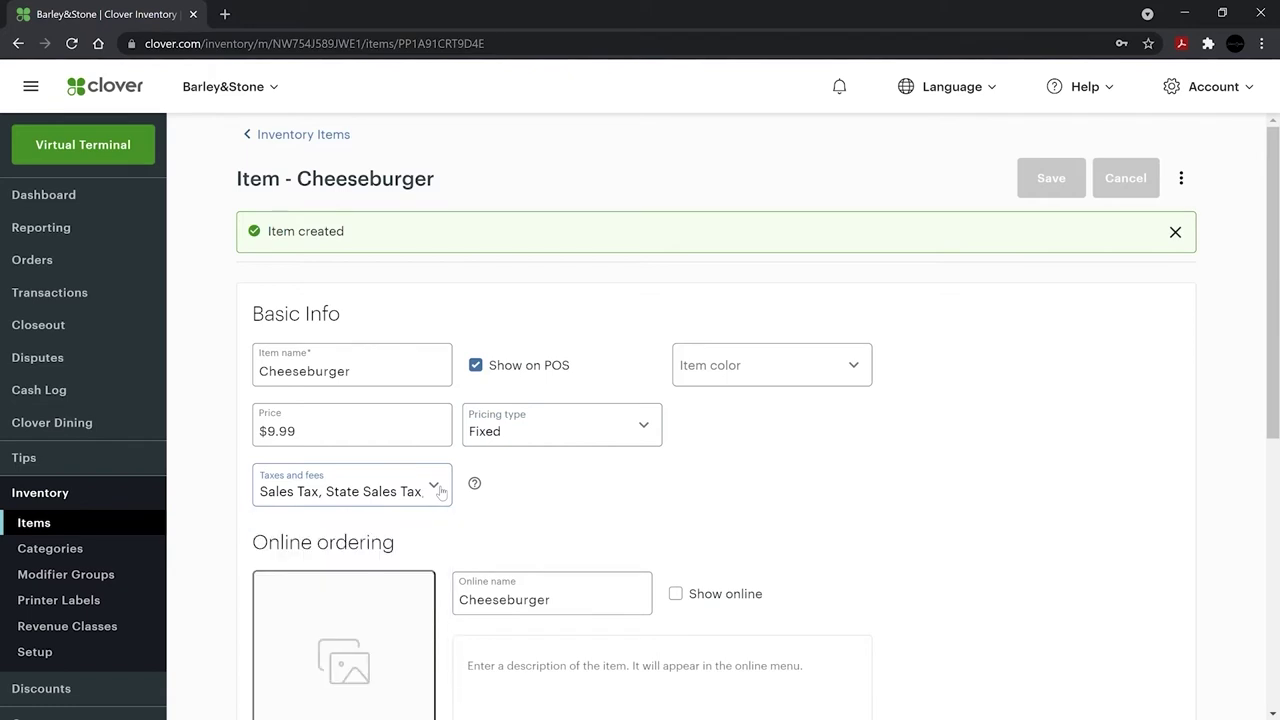
- Change the online name to 'Favorite Cheeseburger' and make the item show online
{"action": "scroll", "coordinate": [476, 530], "scroll_direction": "down", "scroll_amount": 3}
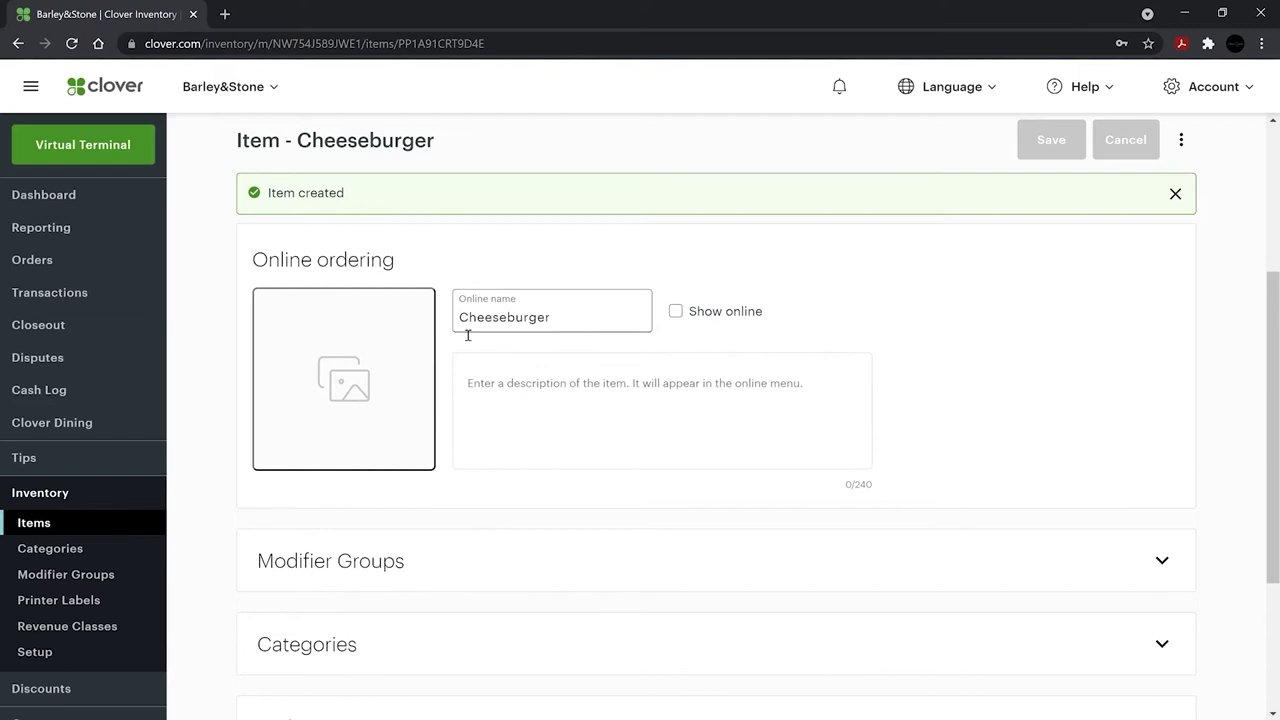
{"action": "left_click", "coordinate": [466, 325]}
{"action": "type", "text": "Favorite"}
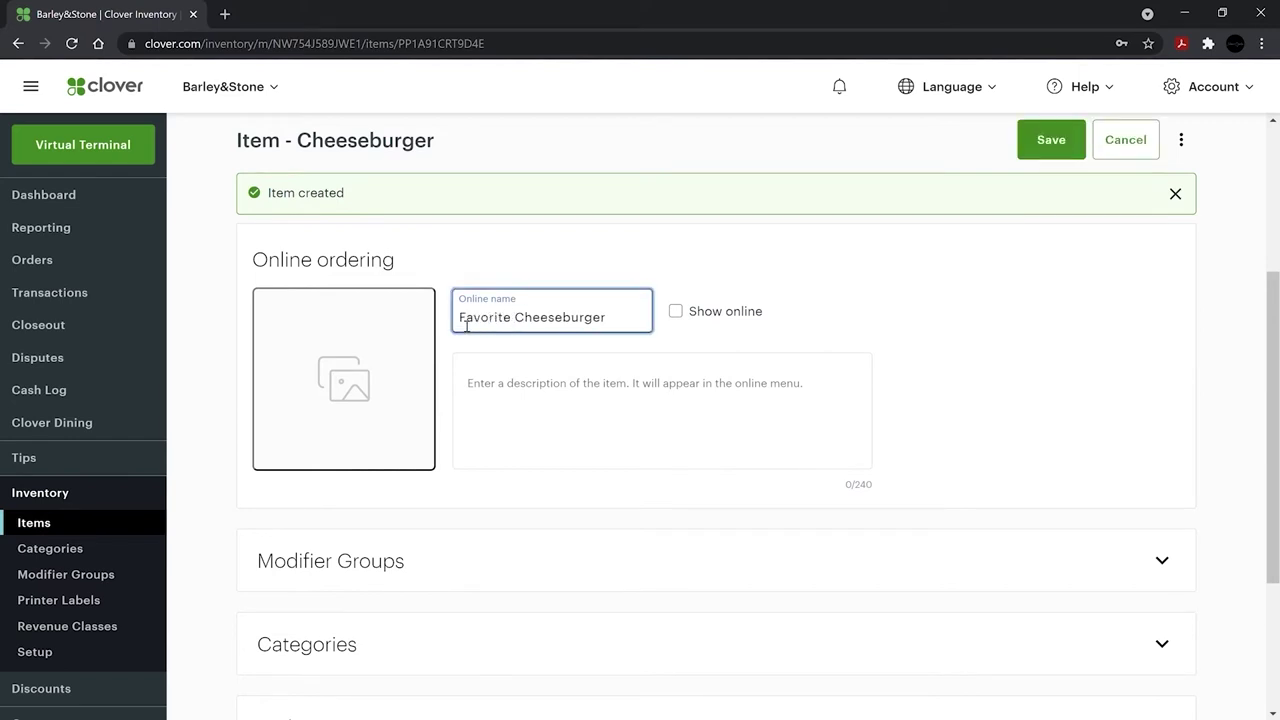
{"action": "left_click", "coordinate": [677, 314]}
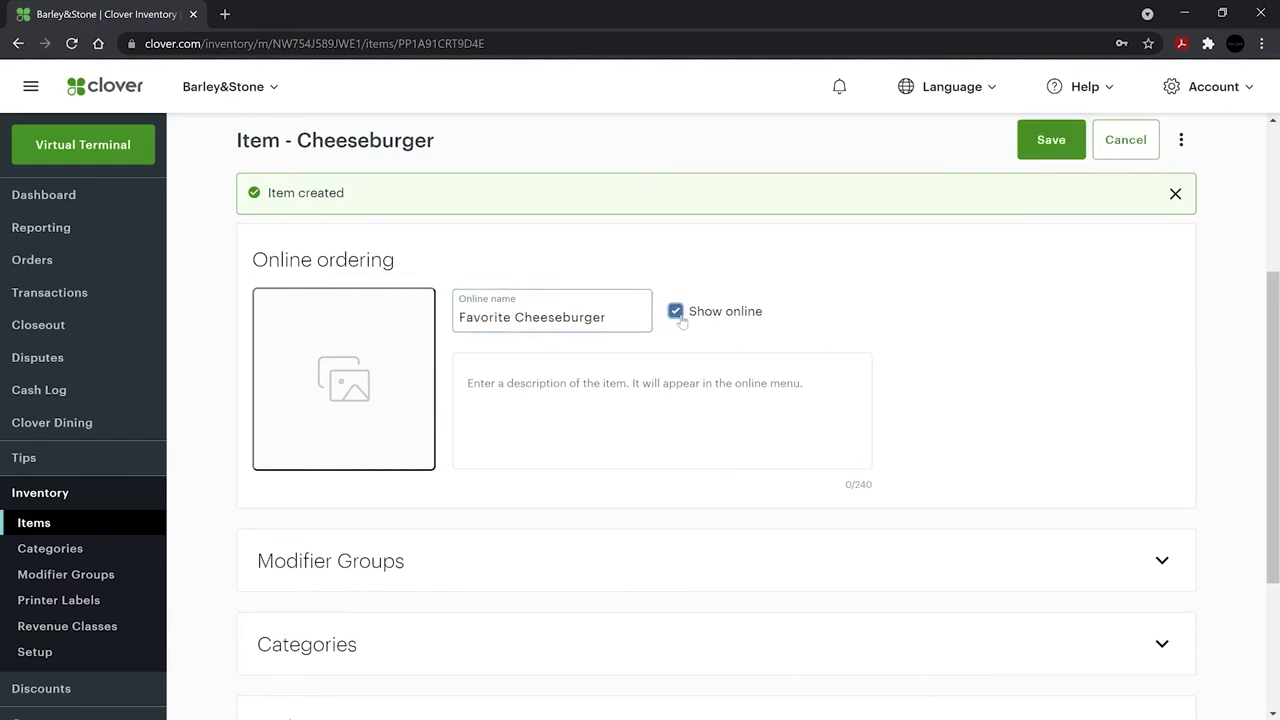
- Add the best-seller 'Fries included' description and open the image upload for the item
{"action": "left_click", "coordinate": [640, 383]}
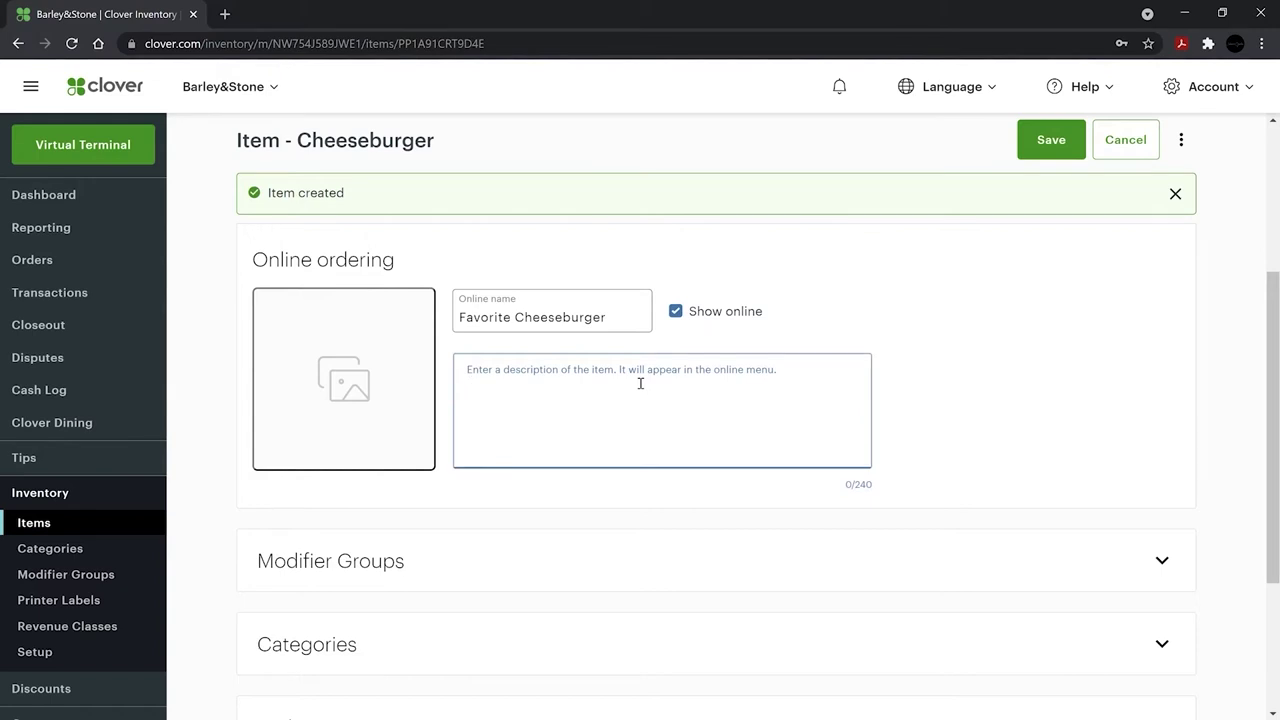
{"action": "type", "text": "This delectable cheeseburger is a best seller and all-time favorite. Fries included."}
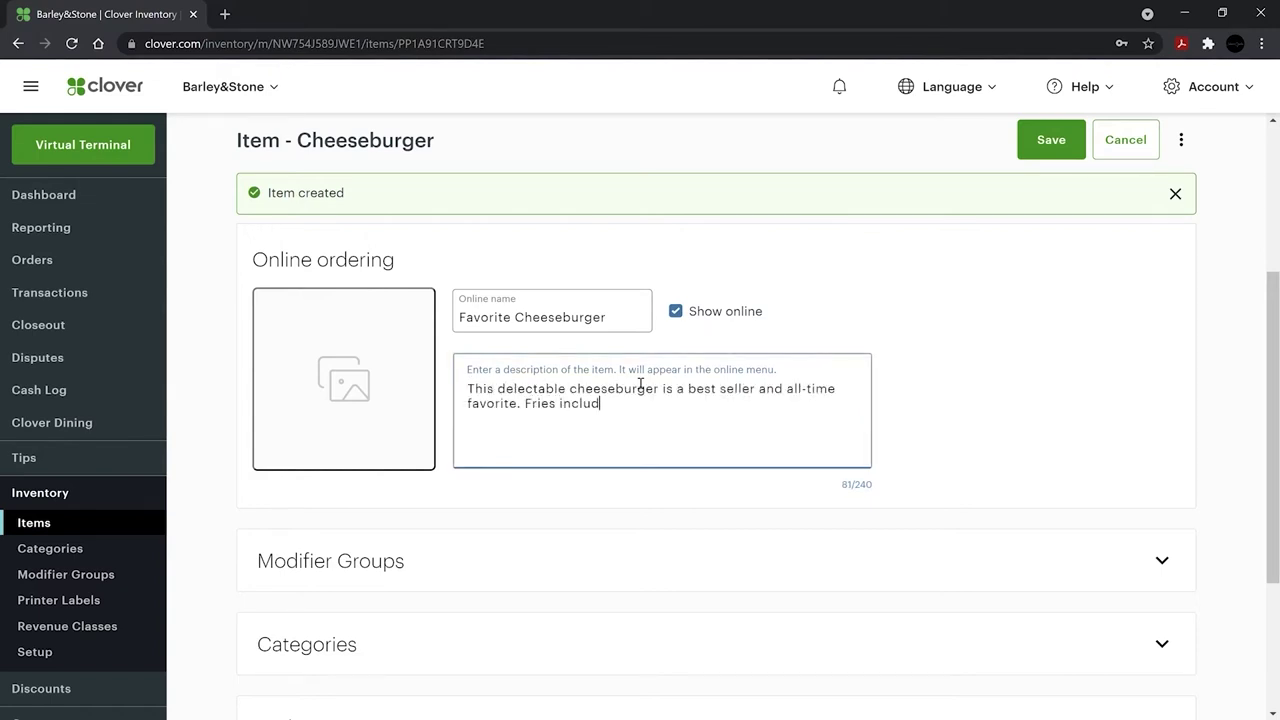
{"action": "left_click", "coordinate": [387, 396]}
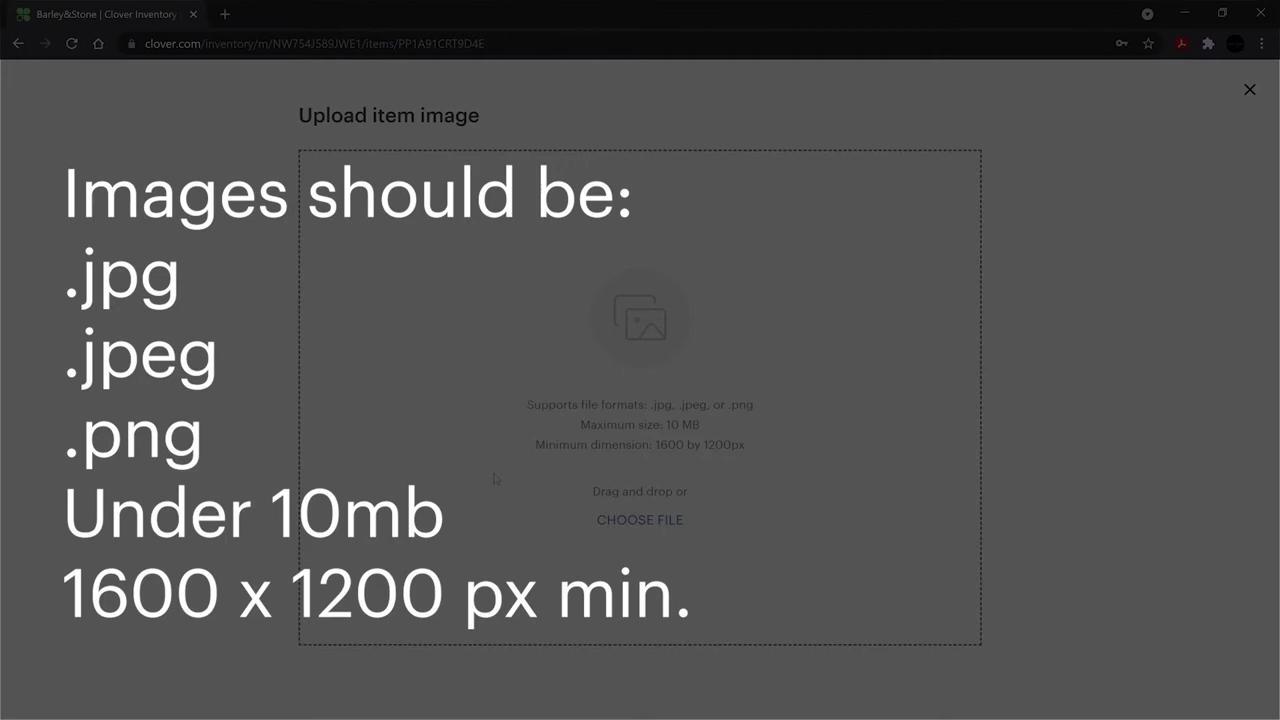
- Upload the fries-and-cheeseburger photo as the item image, adjusting its crop
{"action": "left_click", "coordinate": [614, 524]}
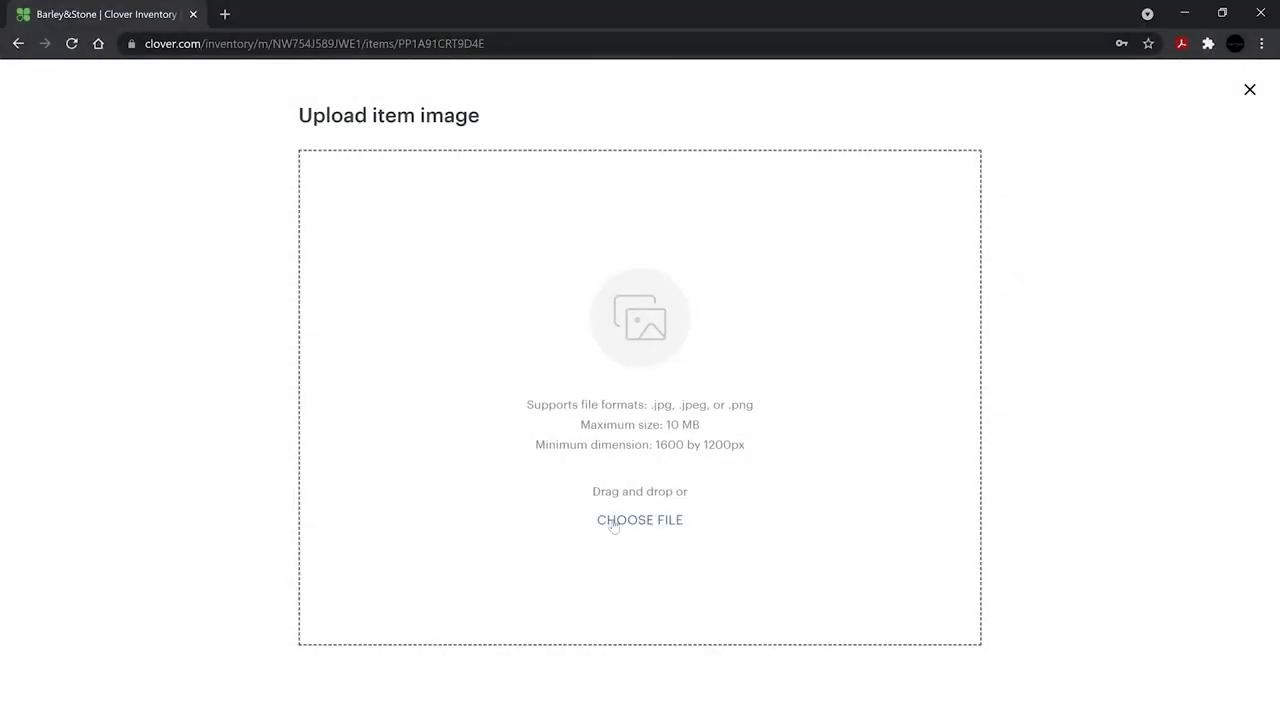
{"action": "left_click", "coordinate": [612, 524]}
{"action": "left_click", "coordinate": [213, 180]}
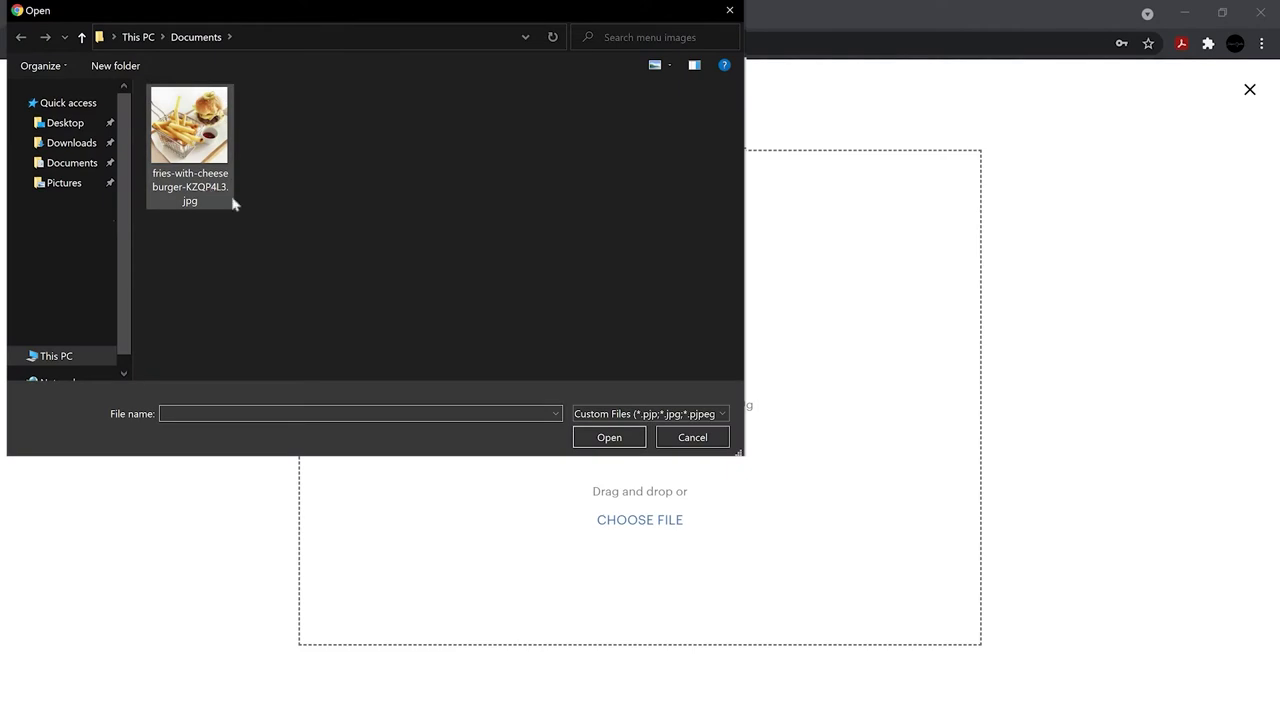
{"action": "left_click", "coordinate": [600, 438]}
{"action": "scroll", "coordinate": [594, 454], "scroll_direction": "down", "scroll_amount": 2}
{"action": "scroll", "coordinate": [595, 520], "scroll_direction": "up", "scroll_amount": 1}
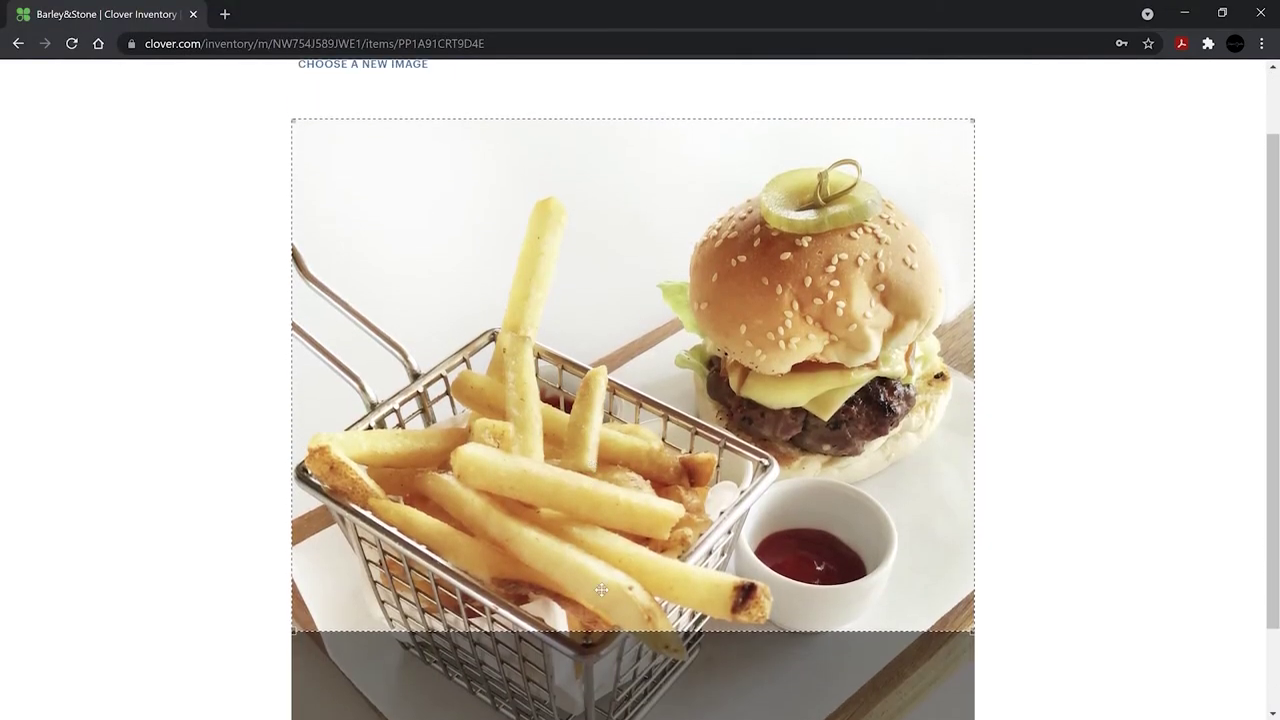
{"action": "left_click_drag", "start_coordinate": [594, 631], "coordinate": [593, 663]}
{"action": "scroll", "coordinate": [593, 663], "scroll_direction": "up", "scroll_amount": 1}
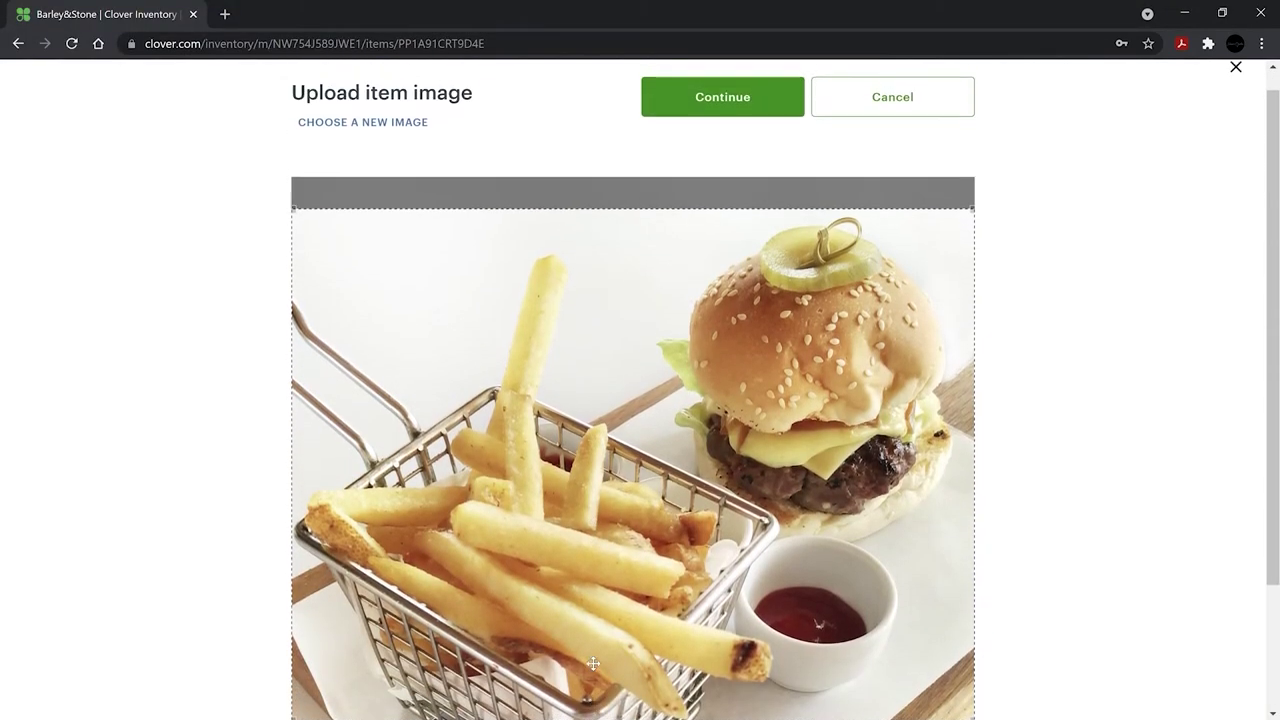
{"action": "left_click", "coordinate": [704, 140]}
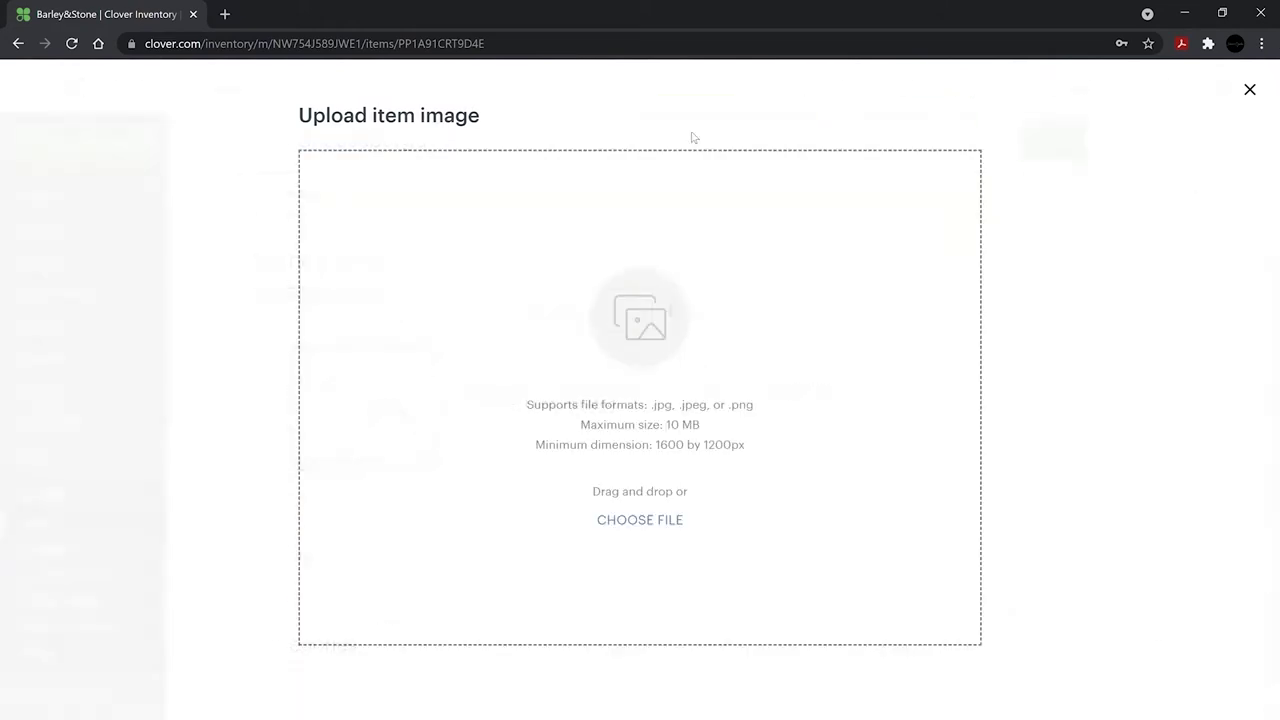
- Confirm the photo and add a 'Burger Add-ons' modifier group with the same online group name
{"action": "left_click", "coordinate": [1021, 150]}
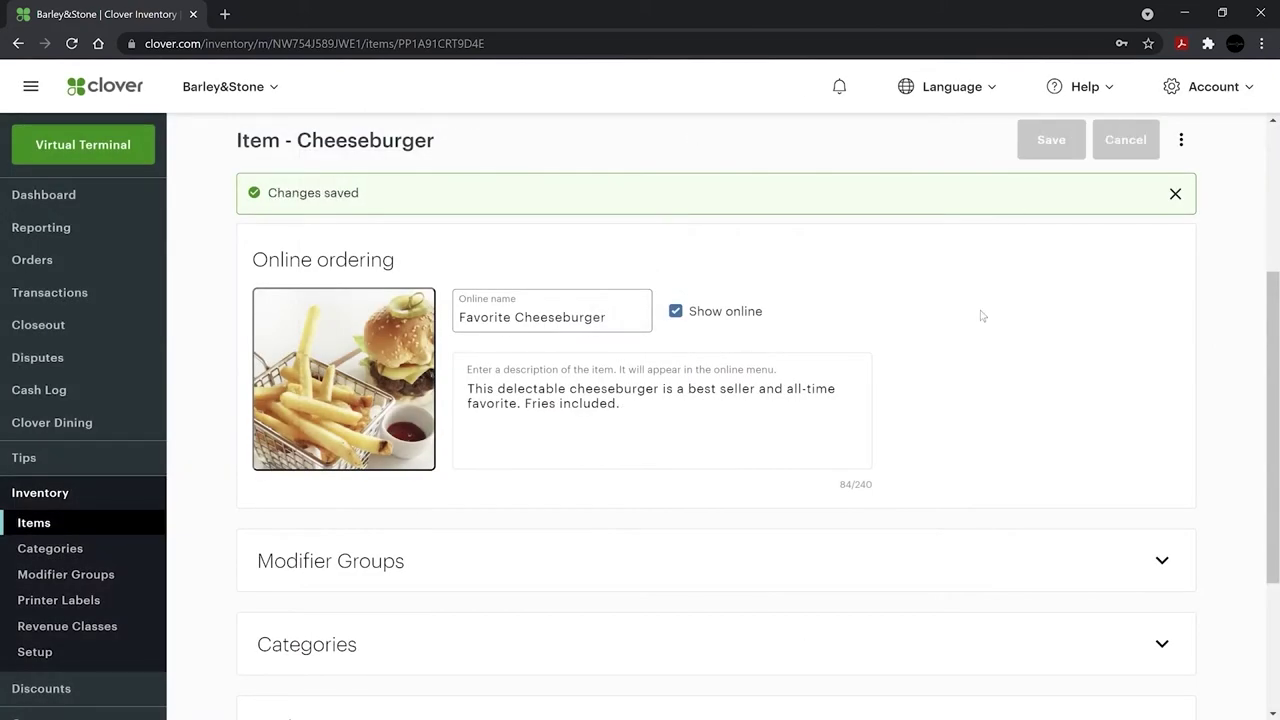
{"action": "scroll", "coordinate": [780, 557], "scroll_direction": "down", "scroll_amount": 2}
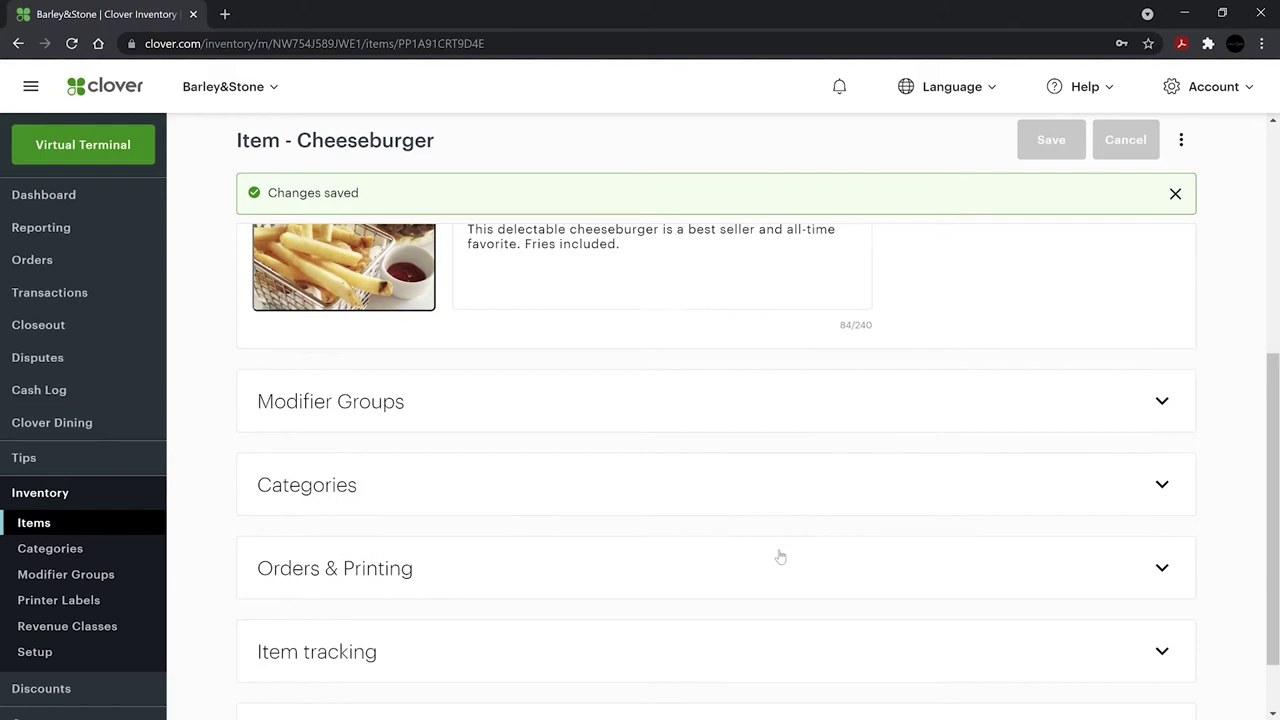
{"action": "scroll", "coordinate": [780, 557], "scroll_direction": "down", "scroll_amount": 1}
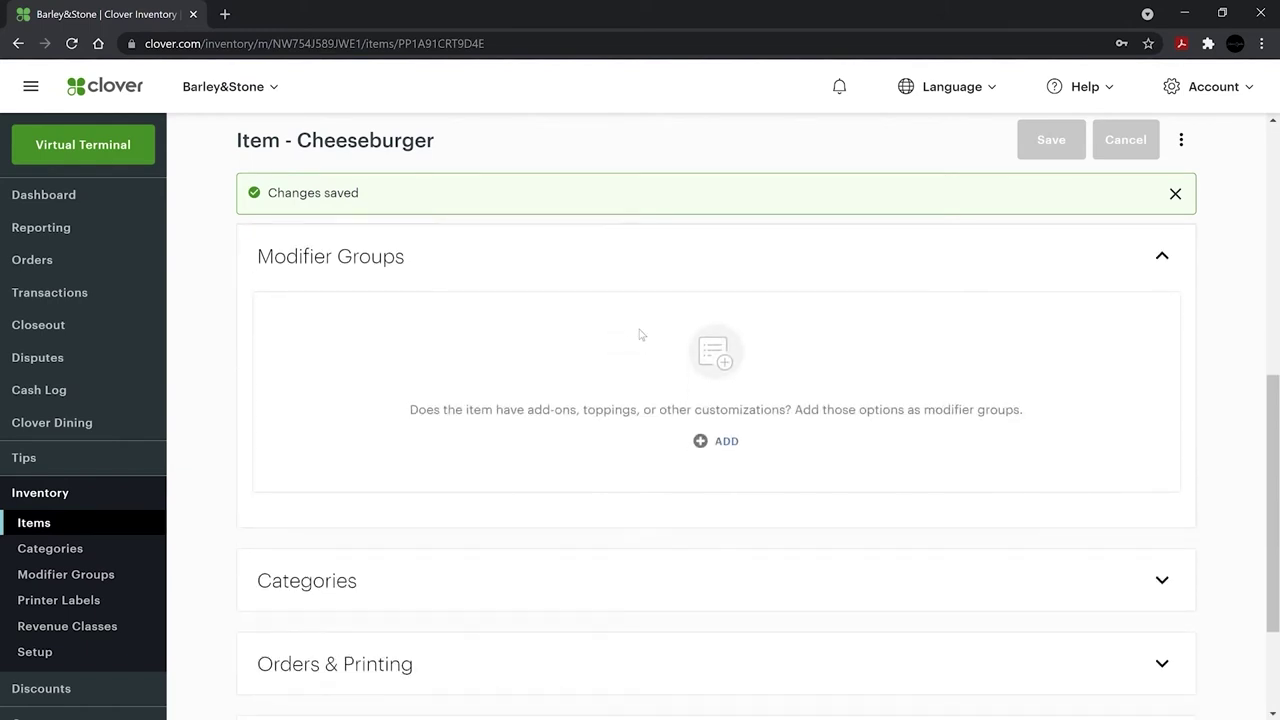
{"action": "left_click", "coordinate": [706, 441]}
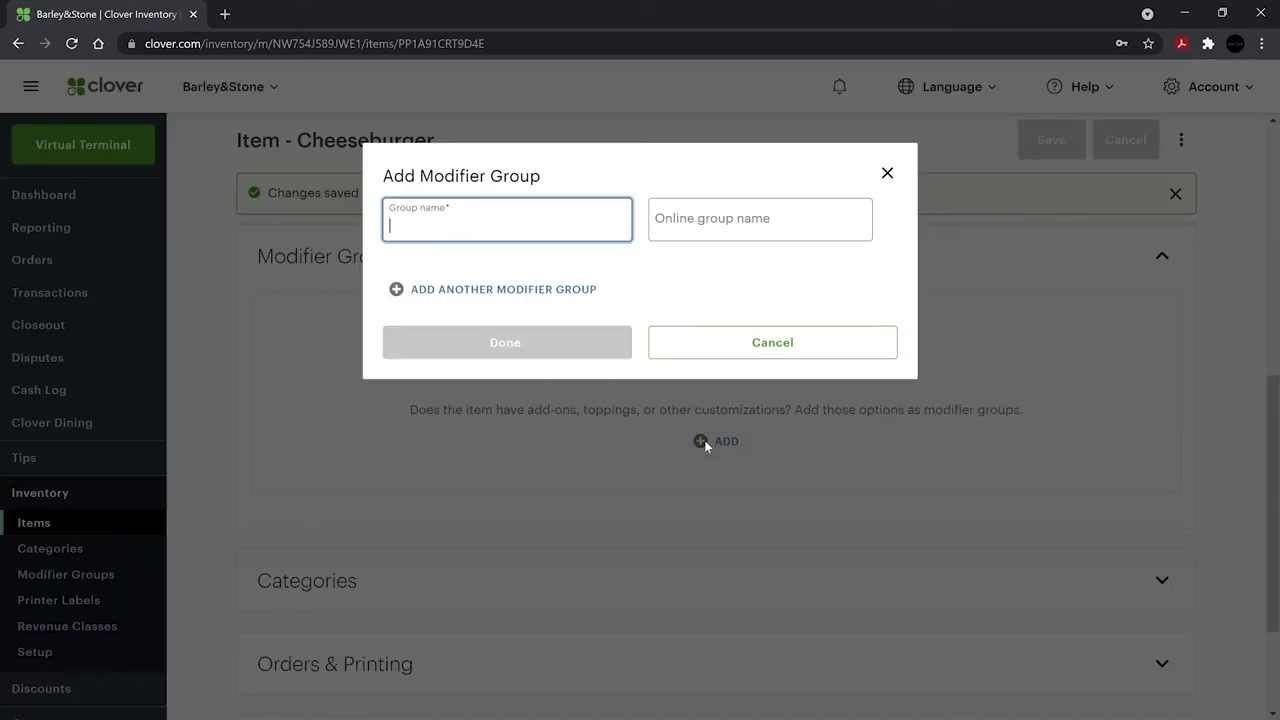
{"action": "type", "text": "Burger Add-ons"}
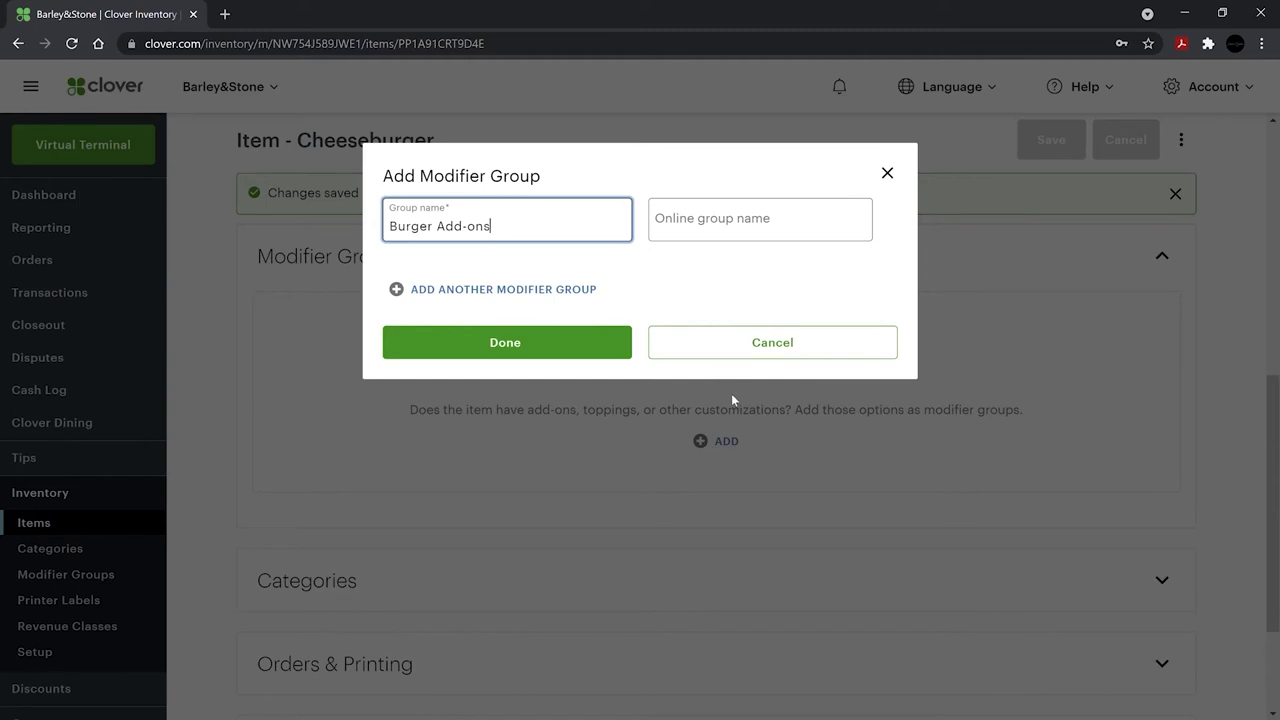
{"action": "left_click", "coordinate": [702, 230]}
{"action": "type", "text": "Burger Add-ons"}
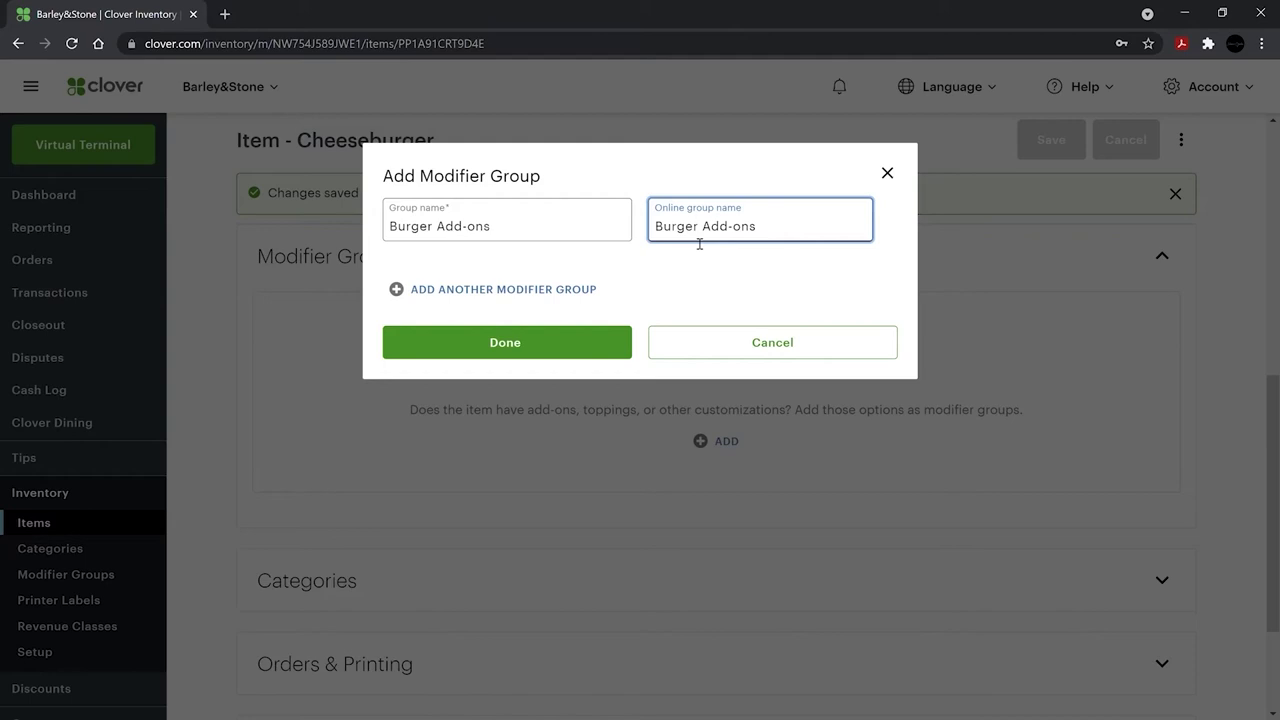
{"action": "left_click", "coordinate": [597, 345]}
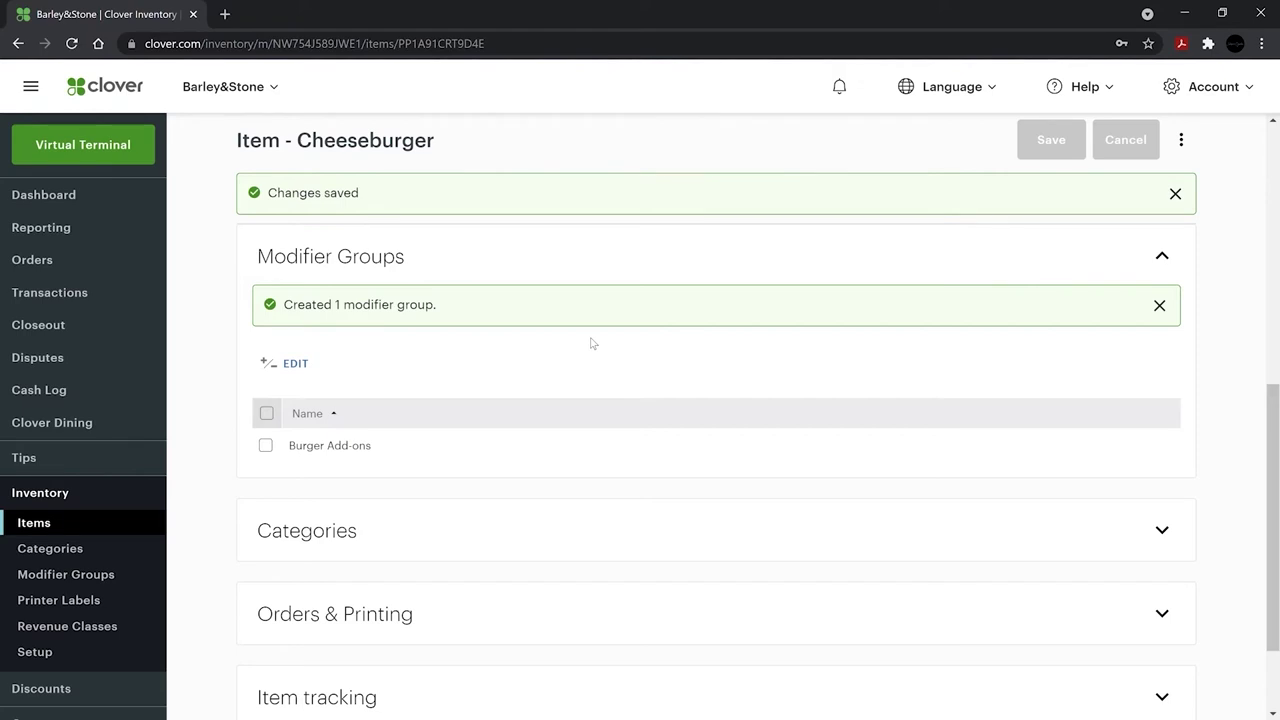
{"action": "scroll", "coordinate": [591, 343], "scroll_direction": "down", "scroll_amount": 2}
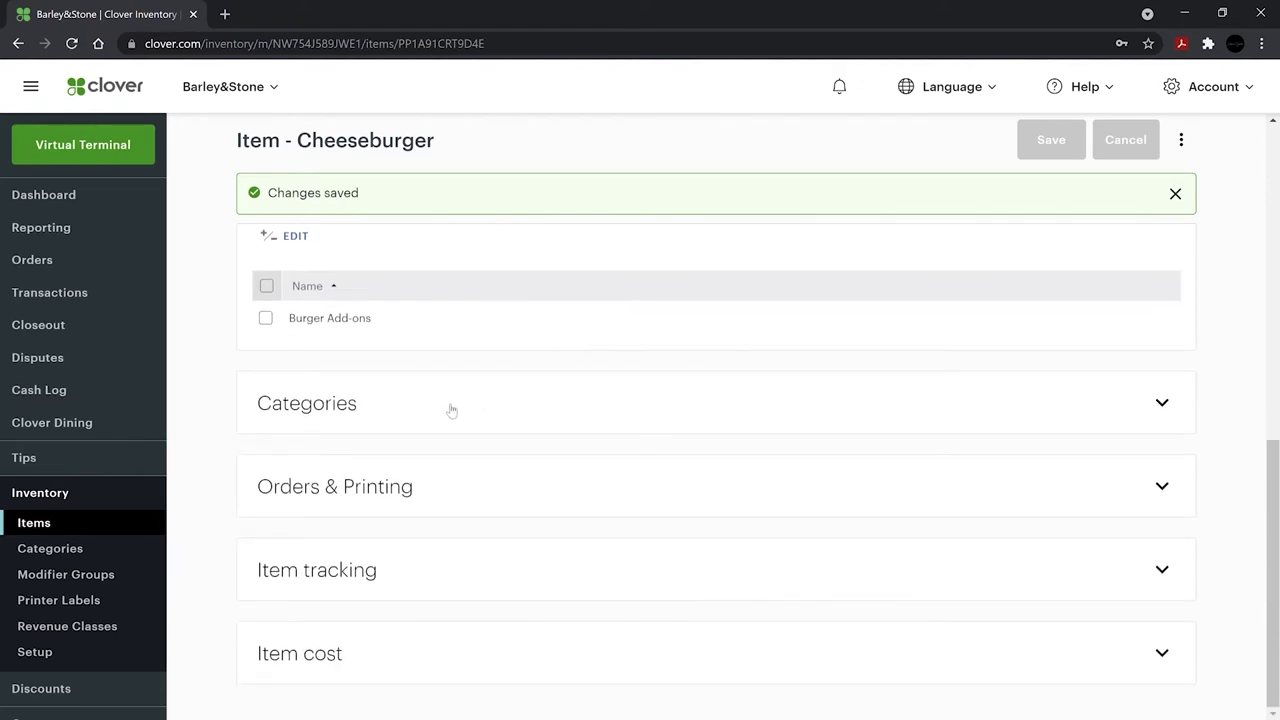
- Create a Burgers category and assign the Cheeseburger to it
{"action": "left_click", "coordinate": [404, 412]}
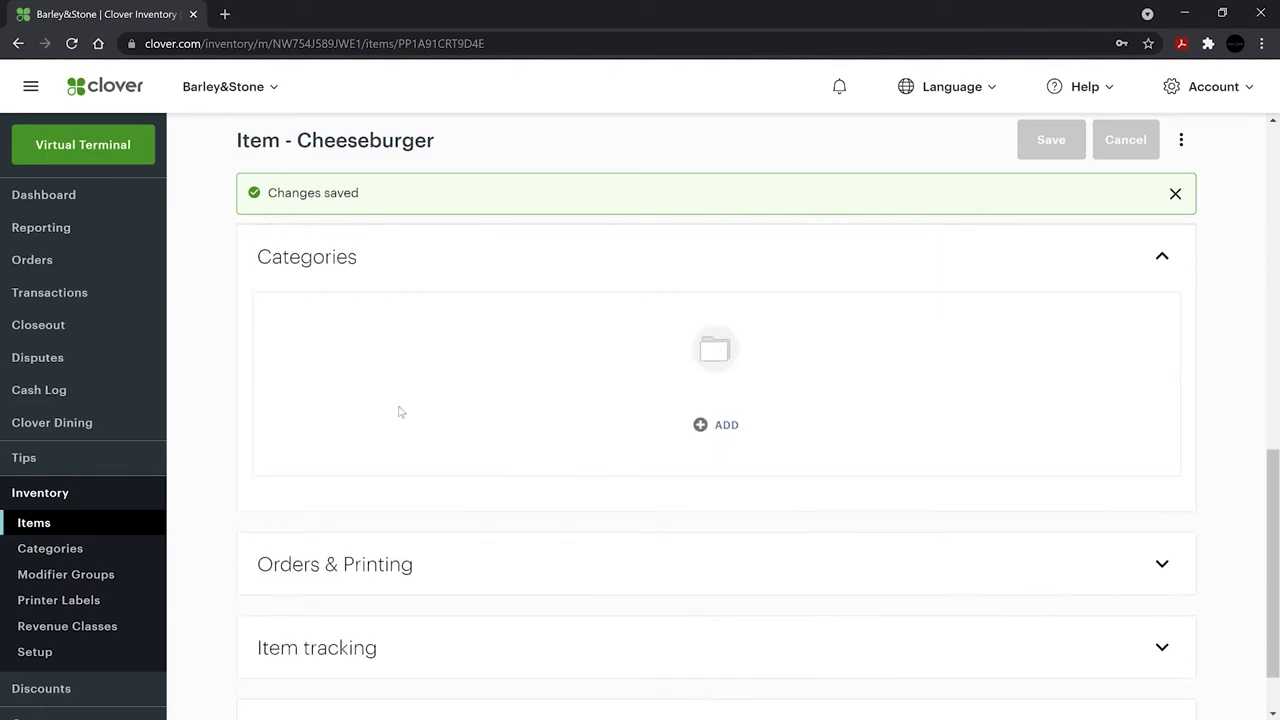
{"action": "left_click", "coordinate": [701, 428]}
{"action": "type", "text": "Burgers"}
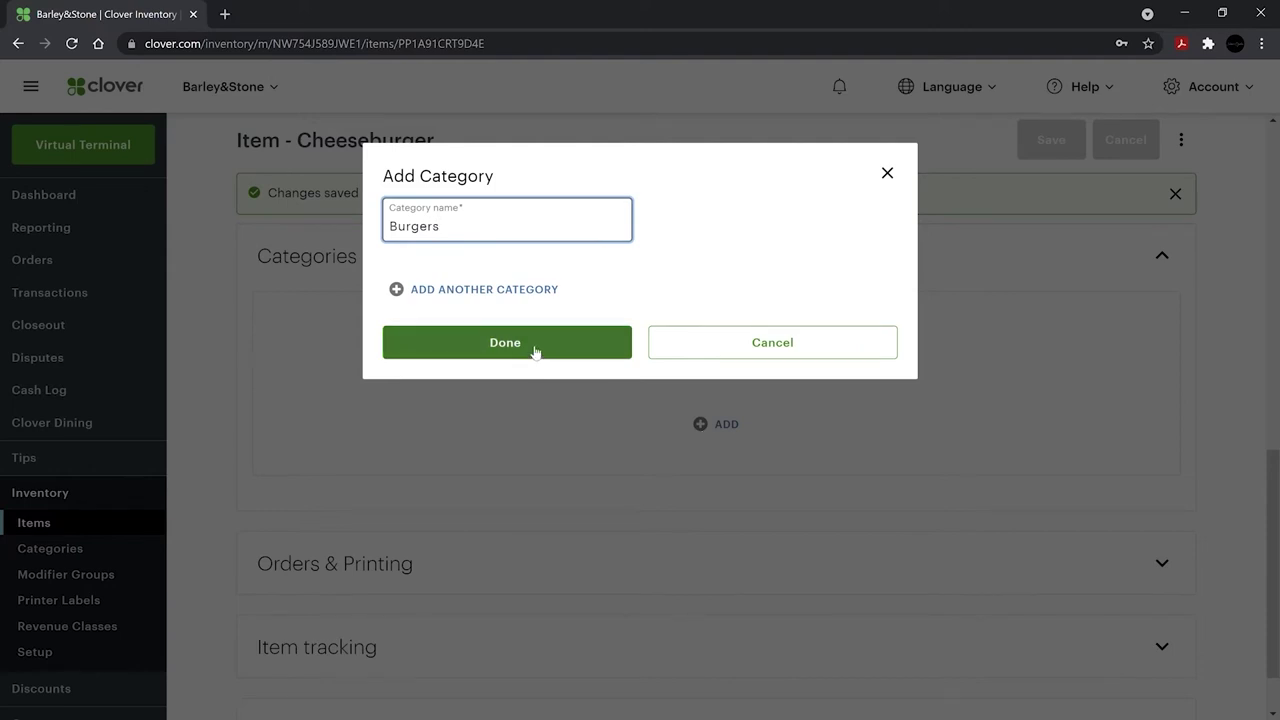
{"action": "left_click", "coordinate": [535, 348]}
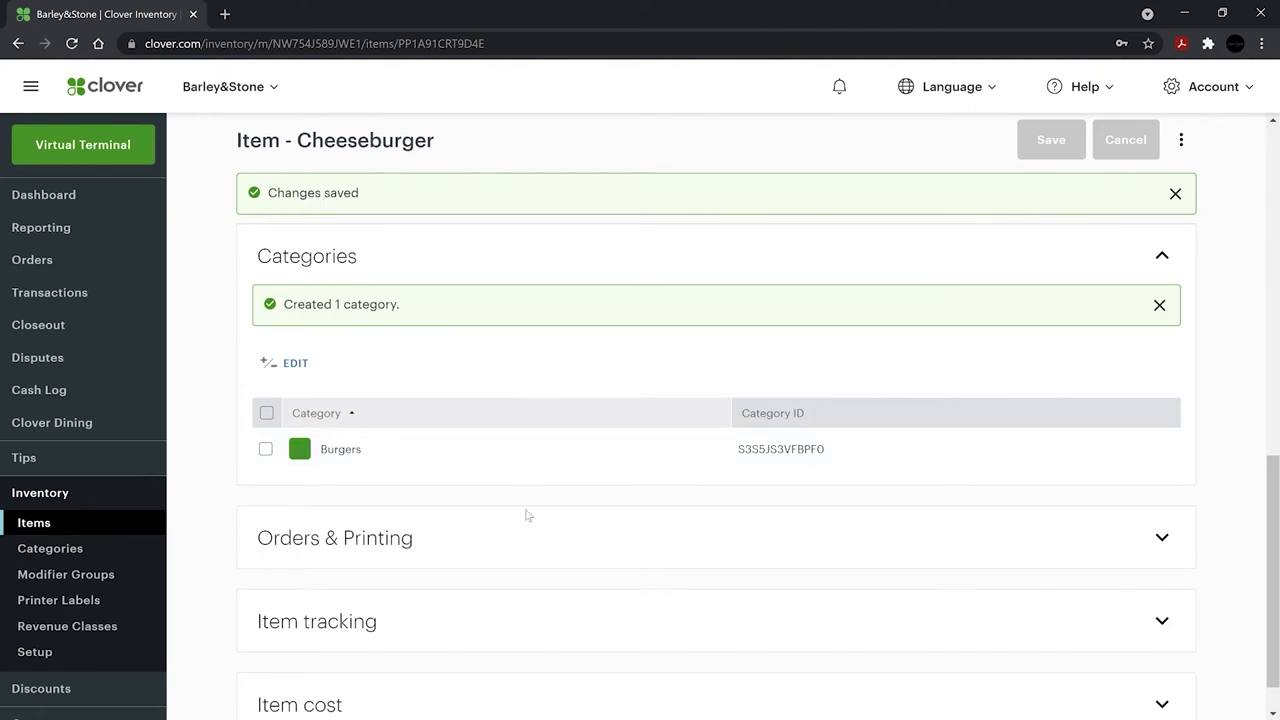
- In Orders & Printing, list the printer label choices, showing only Bar Printer
{"action": "left_click", "coordinate": [546, 537]}
{"action": "scroll", "coordinate": [546, 540], "scroll_direction": "down", "scroll_amount": 2}
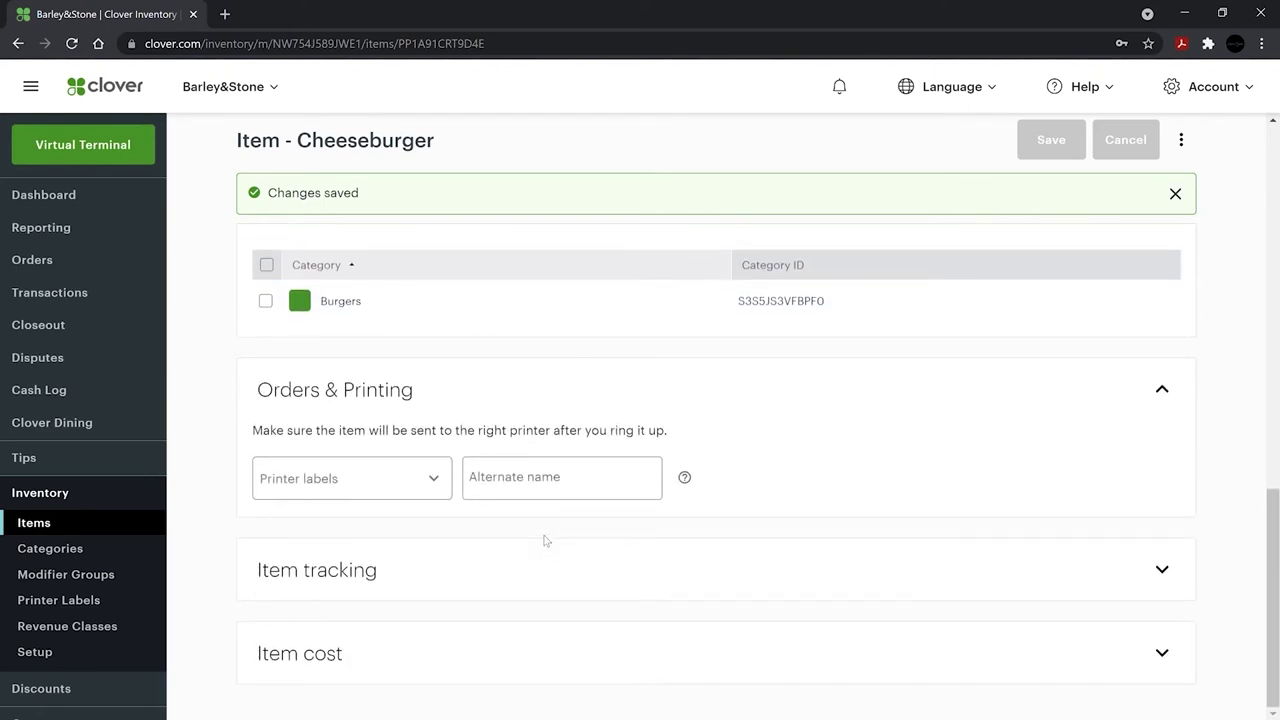
{"action": "left_click", "coordinate": [434, 488]}
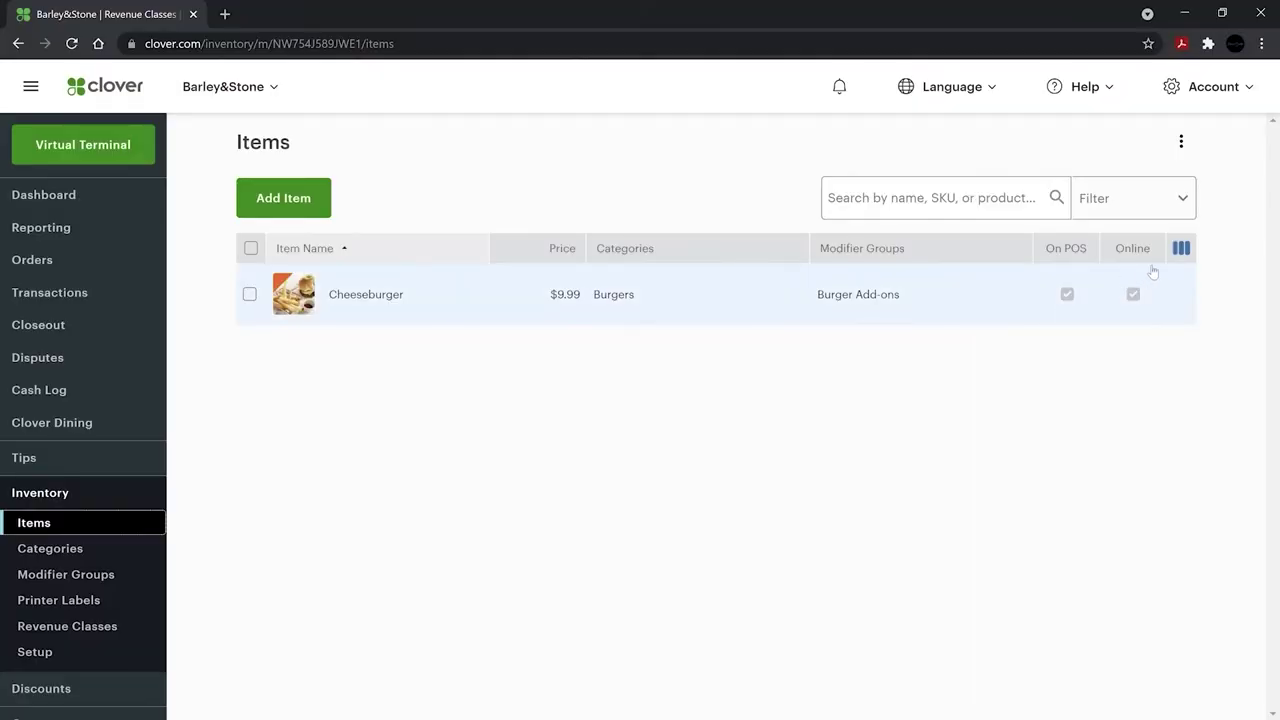
- Show the Items table's column settings choices
{"action": "left_click", "coordinate": [1177, 251]}
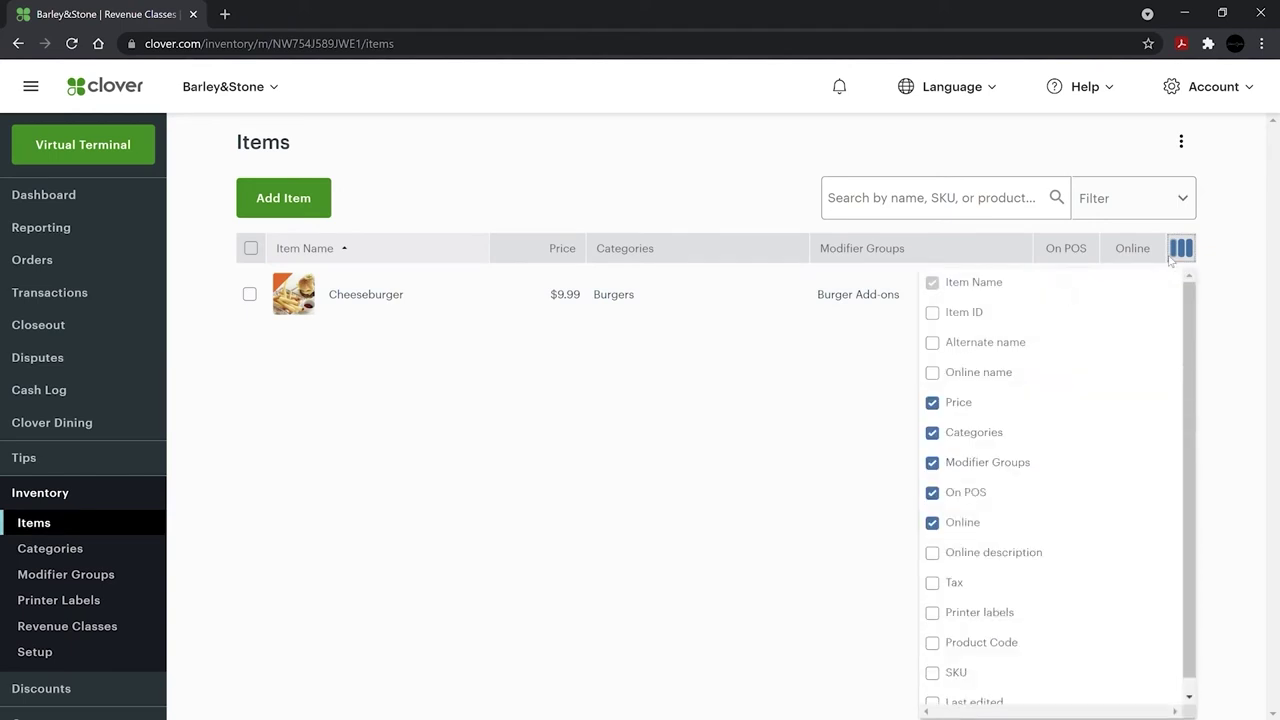
- Hide the Modifier Groups column and Quick Edit the item's name to 'Favorite Cheeseburger'
{"action": "left_click", "coordinate": [1002, 467]}
{"action": "left_click", "coordinate": [906, 457]}
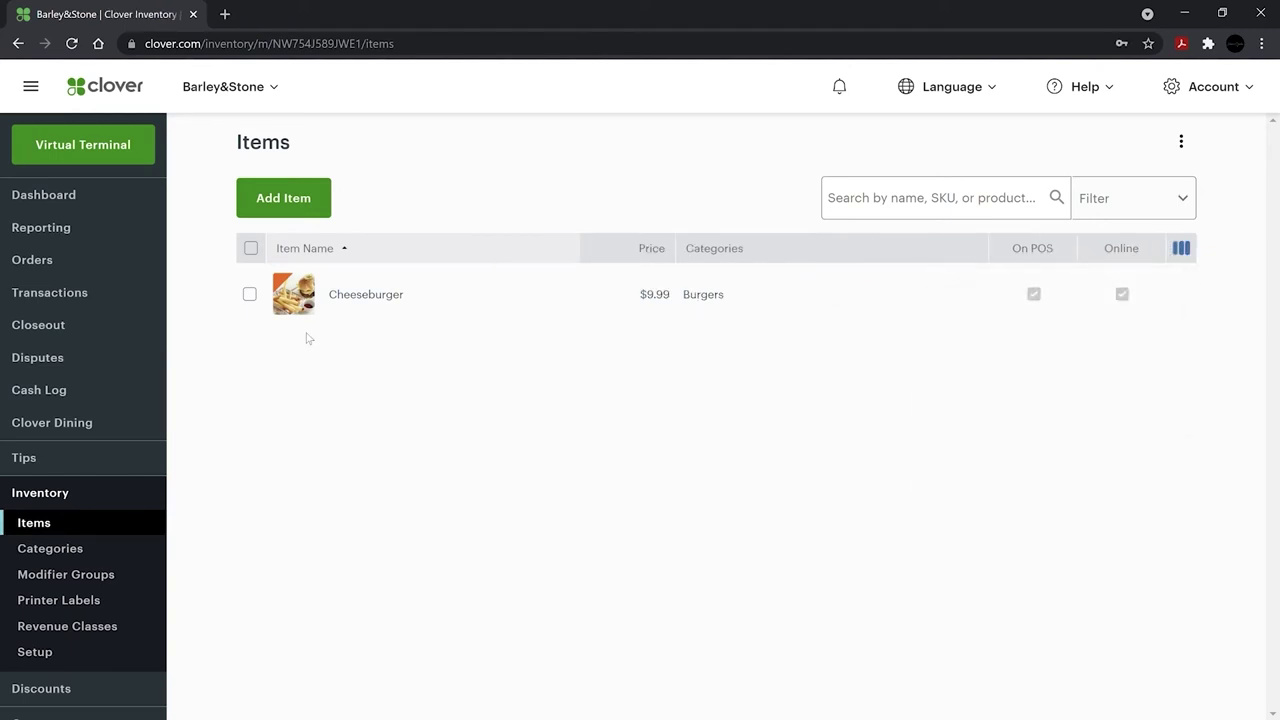
{"action": "left_click", "coordinate": [250, 295]}
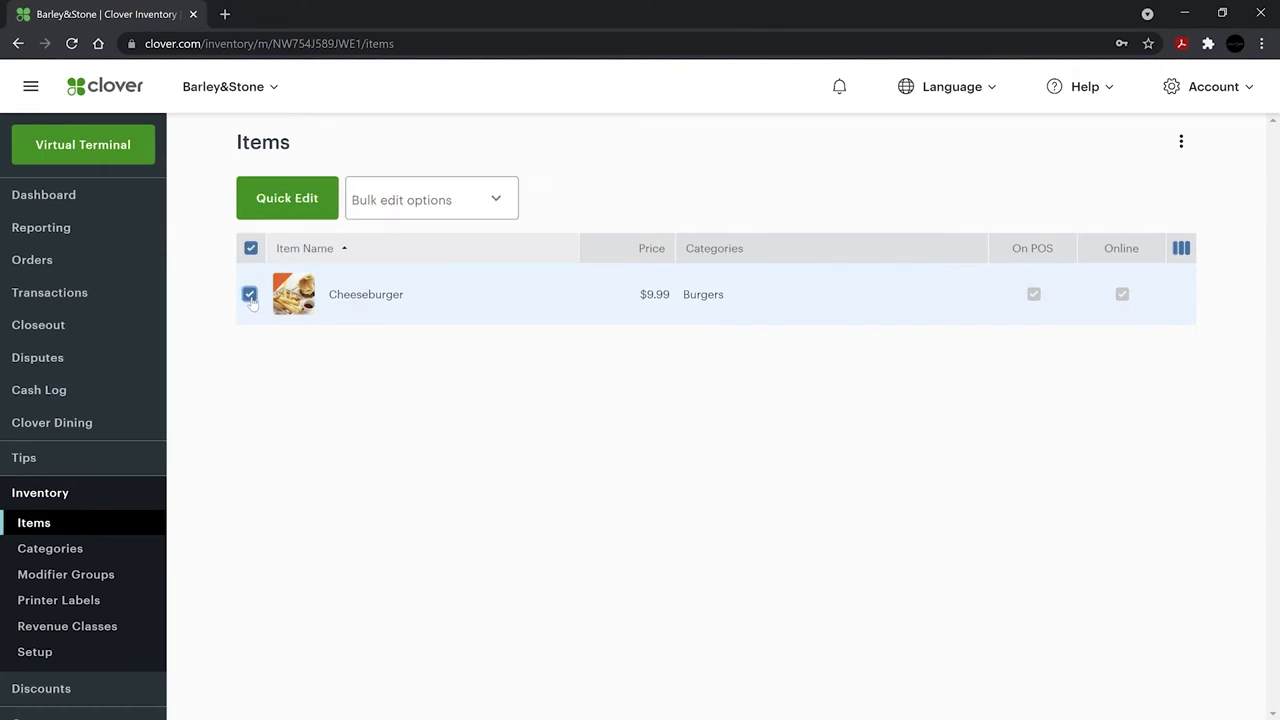
{"action": "left_click", "coordinate": [286, 208]}
{"action": "left_click", "coordinate": [336, 311]}
{"action": "type", "text": "Favorite Cheeseburger"}
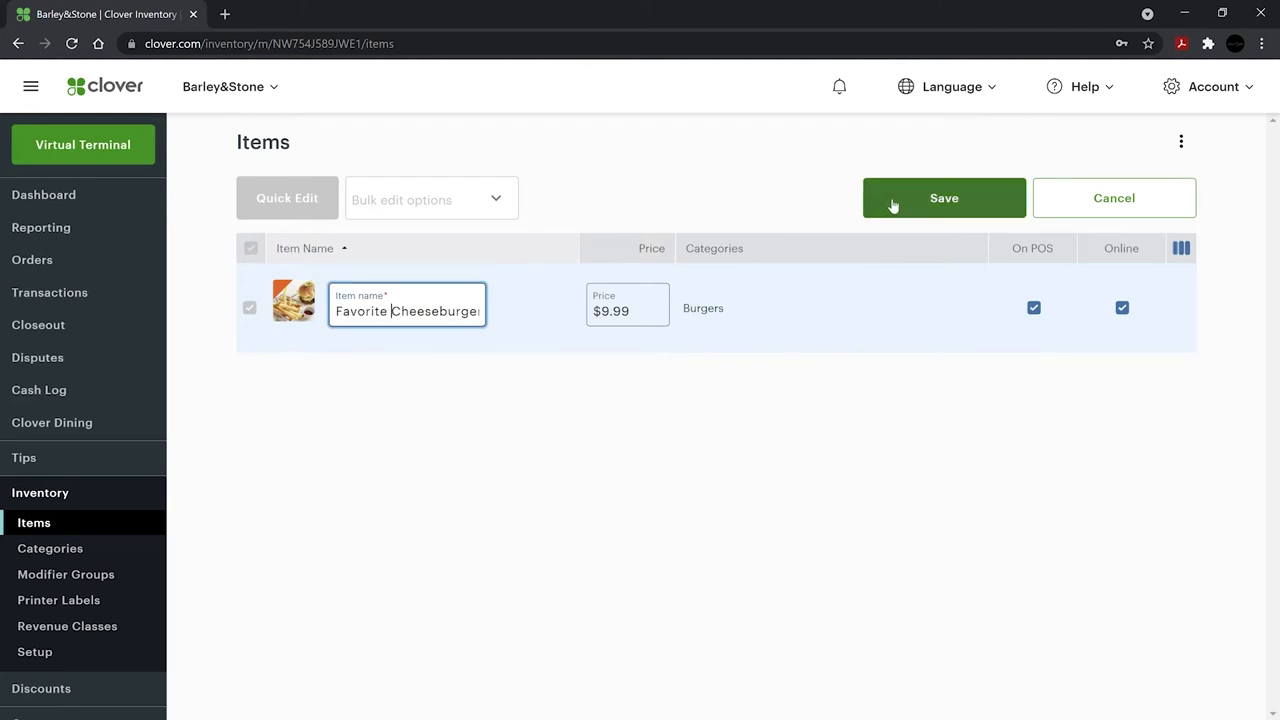
{"action": "left_click", "coordinate": [890, 205]}
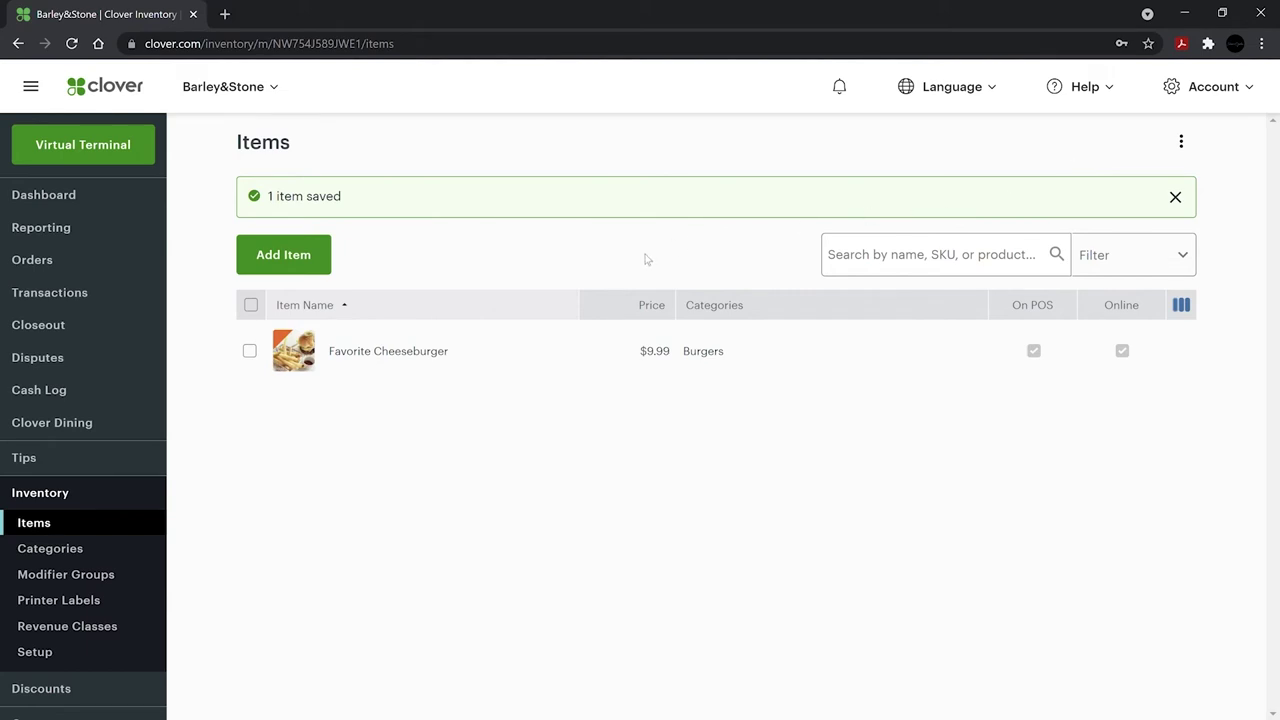
- Select all items and view the Bulk edit options without changing anything
{"action": "left_click", "coordinate": [251, 305]}
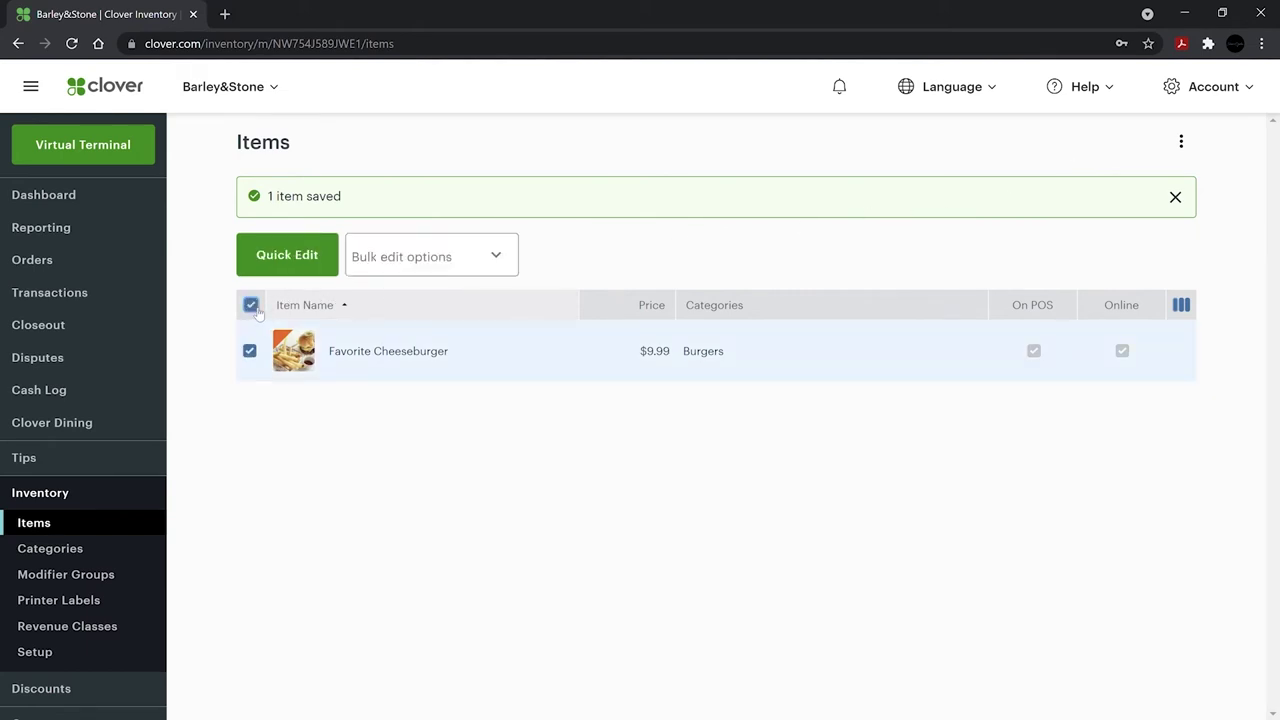
{"action": "left_click", "coordinate": [415, 266]}
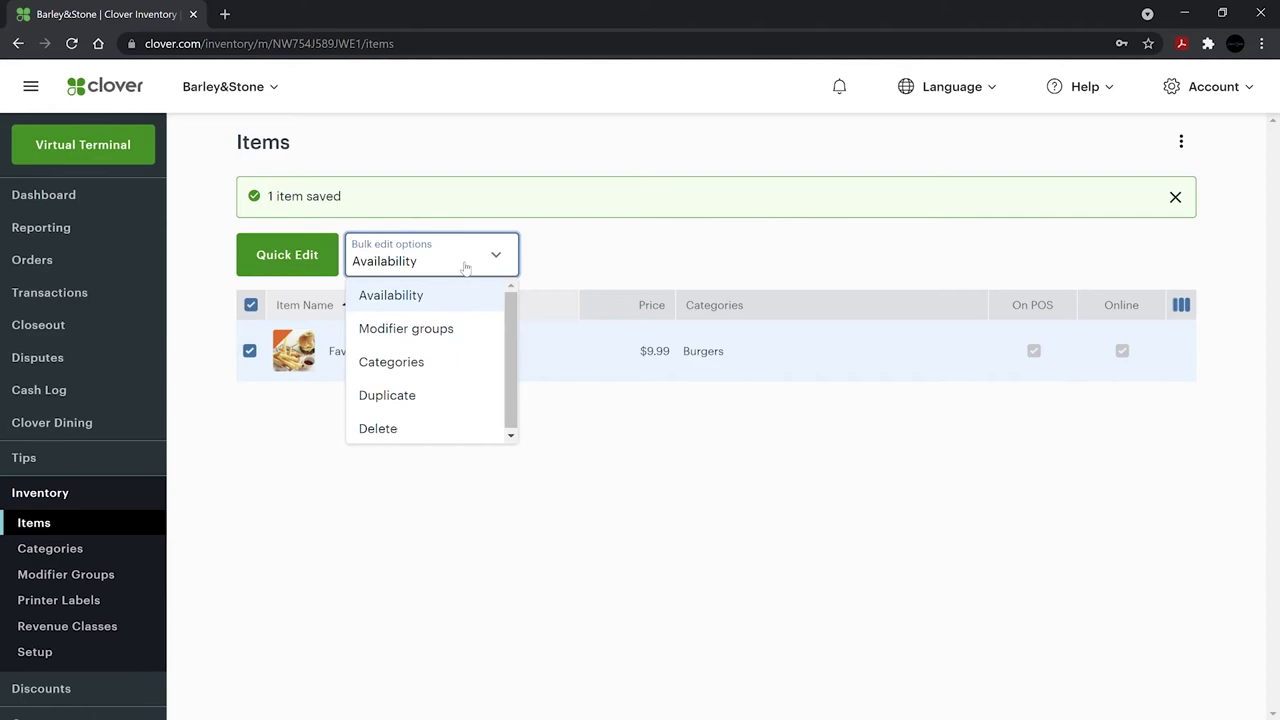
{"action": "left_click", "coordinate": [537, 268]}
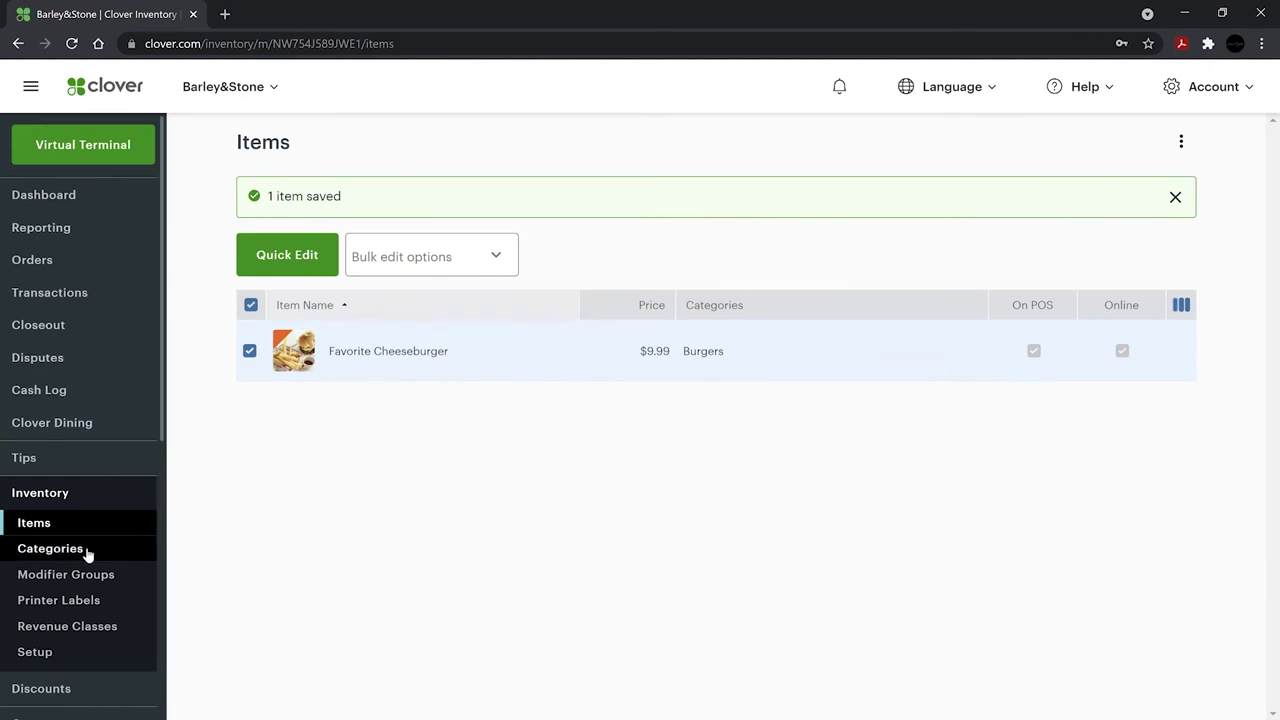
- Set the Burgers category colour to Orange and tick Apply to items in category
{"action": "left_click", "coordinate": [84, 556]}
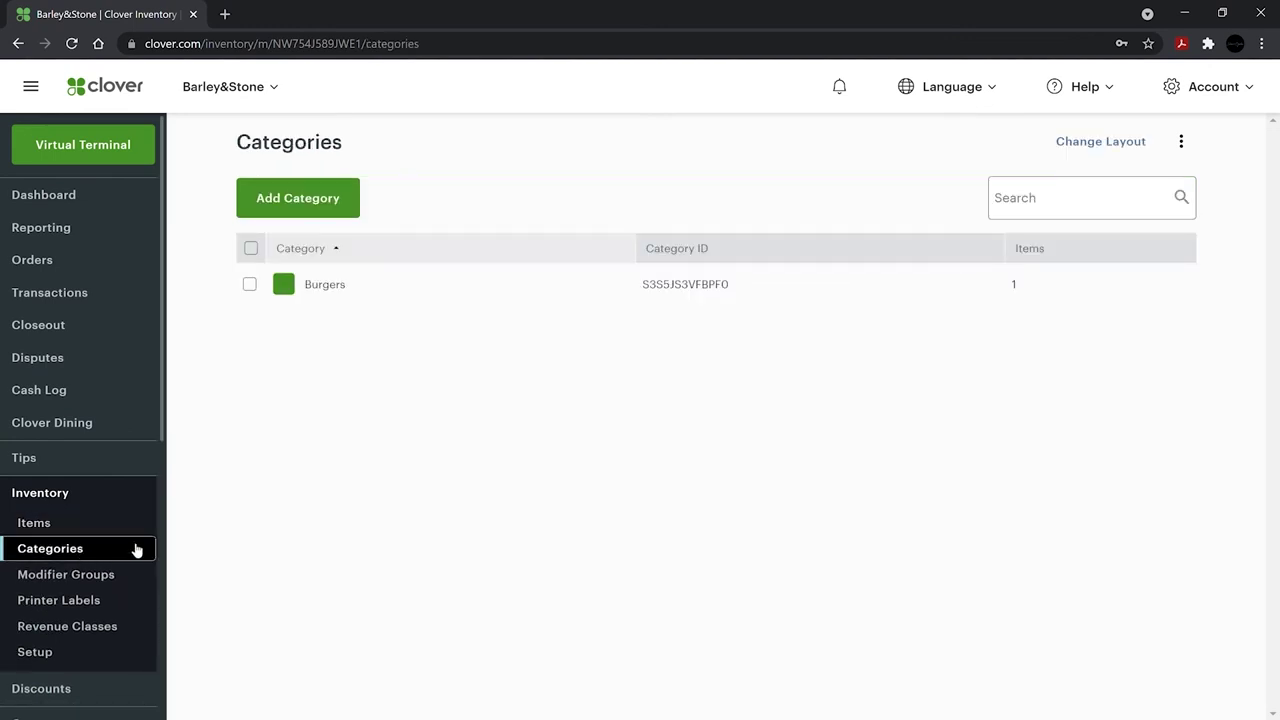
{"action": "left_click", "coordinate": [324, 284]}
{"action": "left_click", "coordinate": [623, 313]}
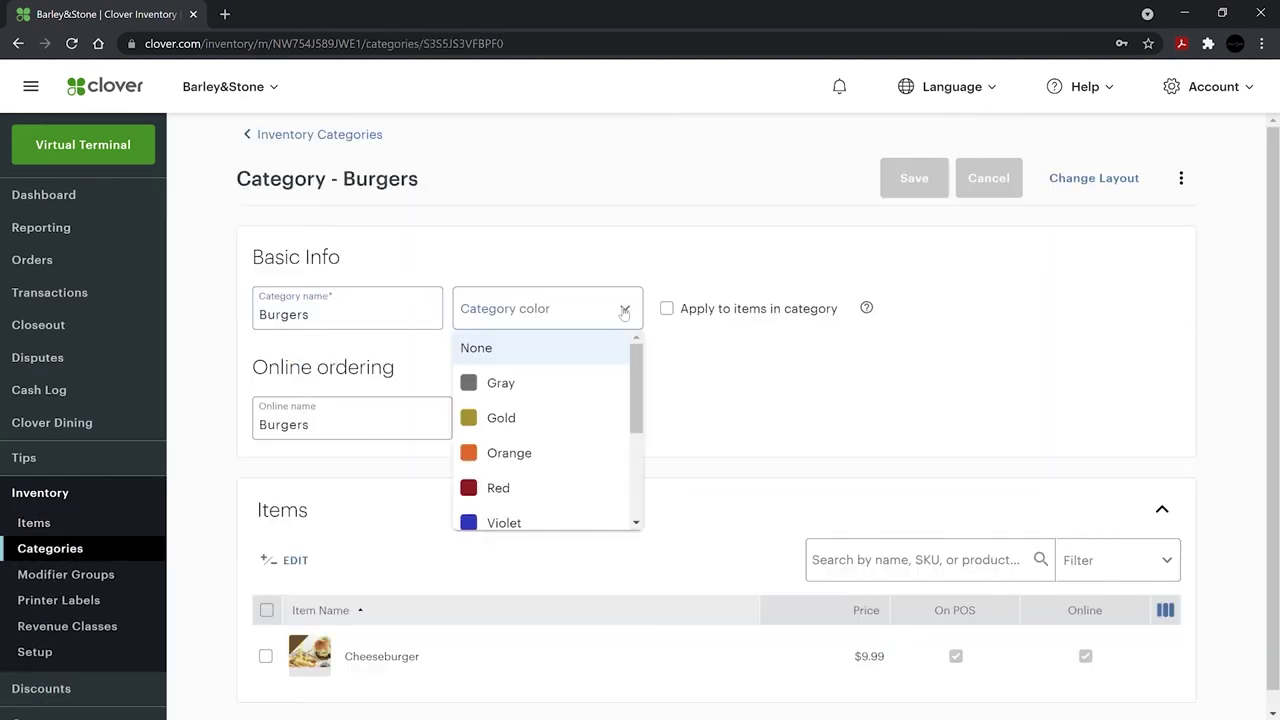
{"action": "left_click", "coordinate": [546, 453]}
{"action": "left_click", "coordinate": [686, 310]}
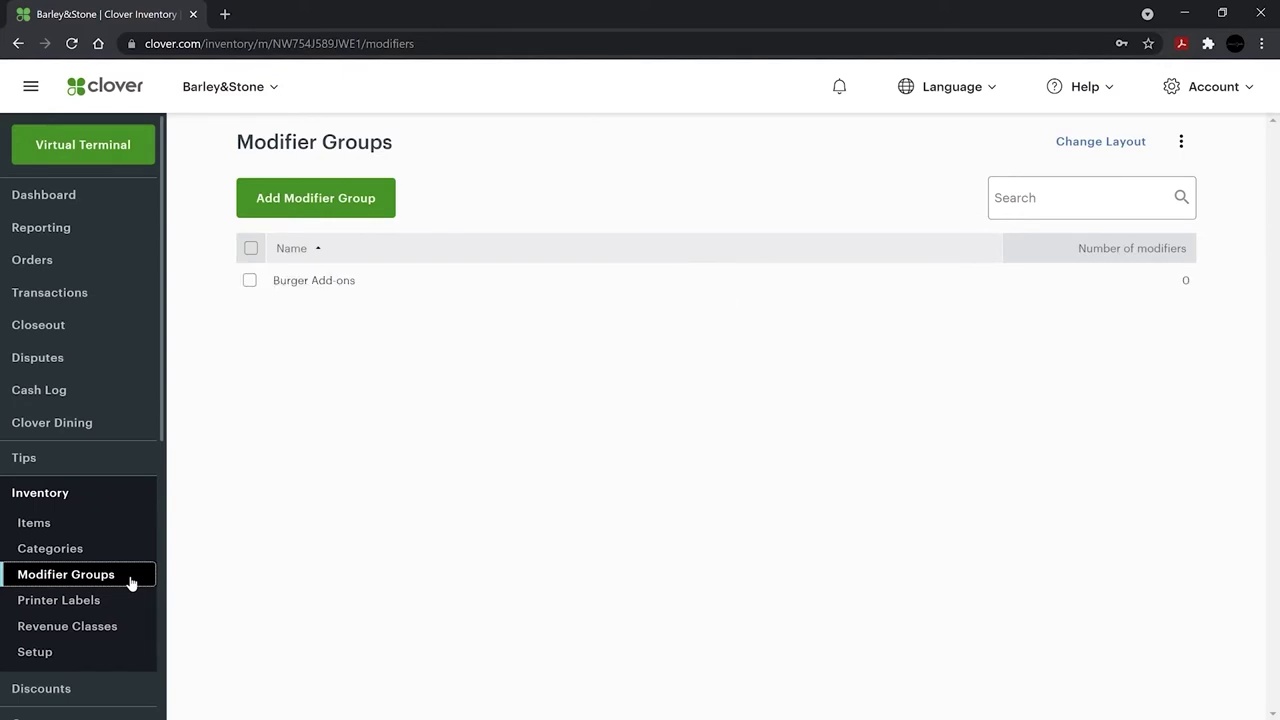
- Make the Burger Add-ons group show during POS order entry and expand its Modifiers section
{"action": "left_click", "coordinate": [327, 283]}
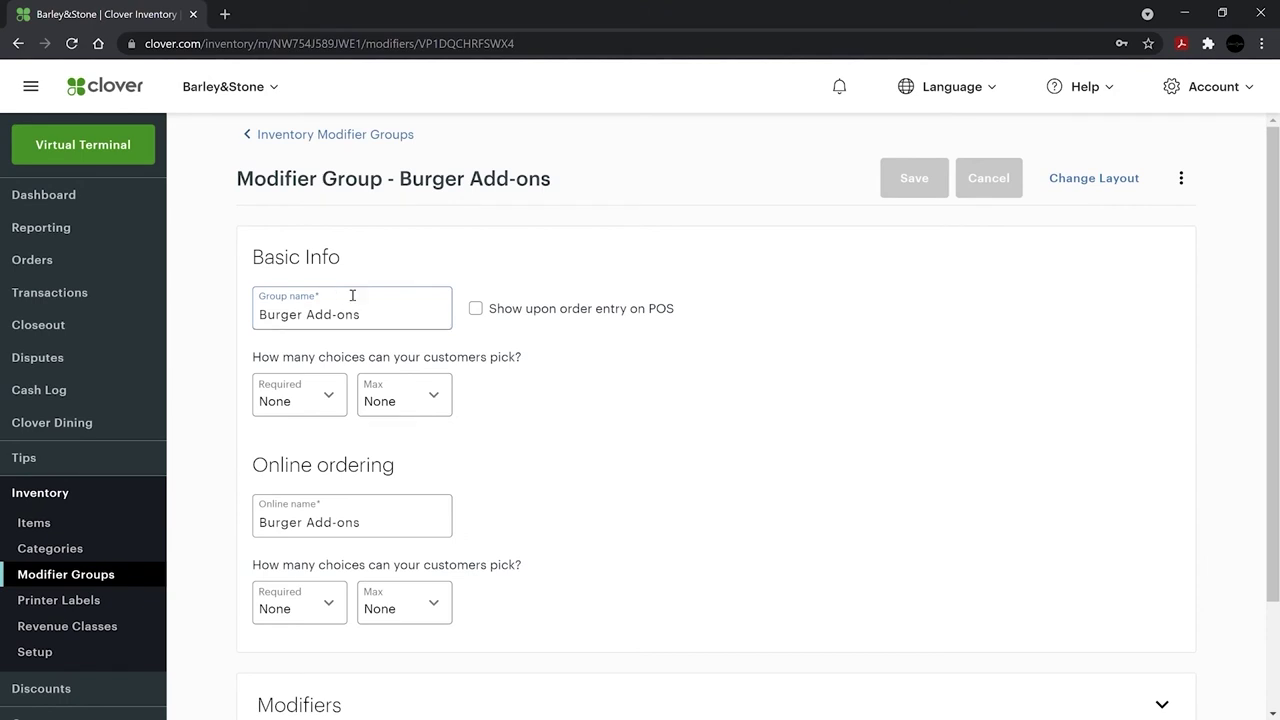
{"action": "left_click", "coordinate": [477, 312]}
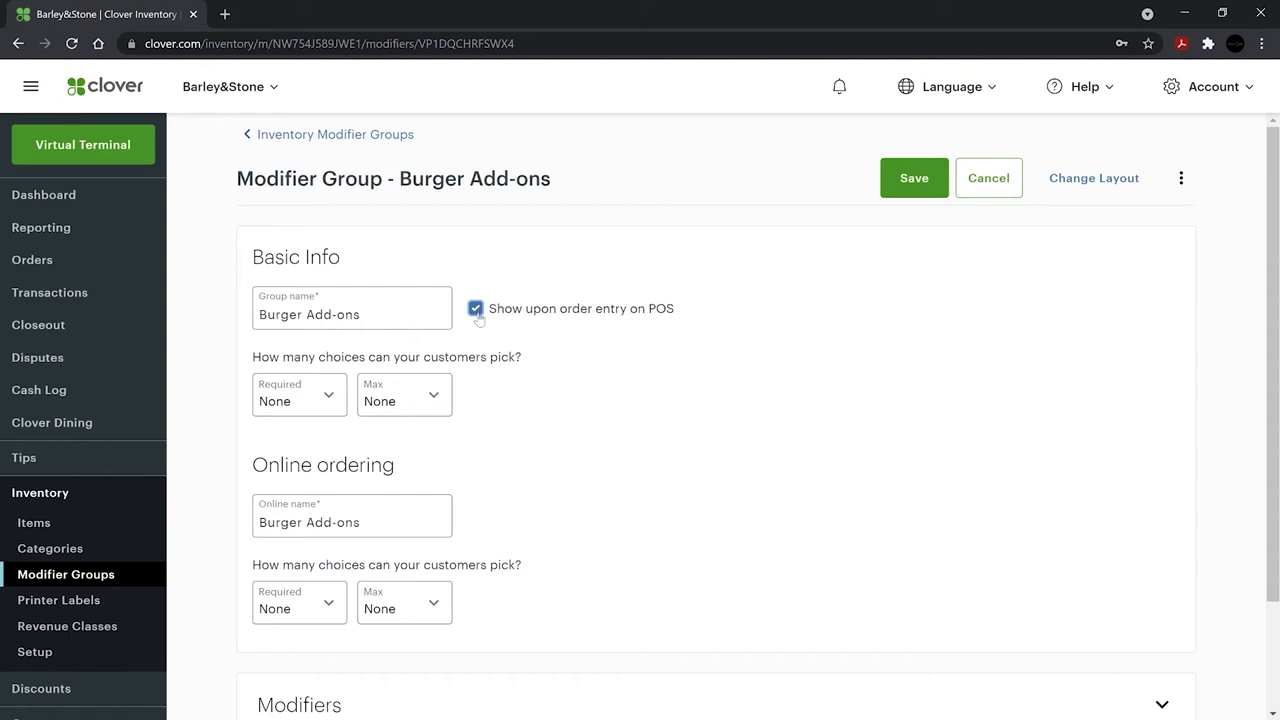
{"action": "scroll", "coordinate": [479, 318], "scroll_direction": "down", "scroll_amount": 2}
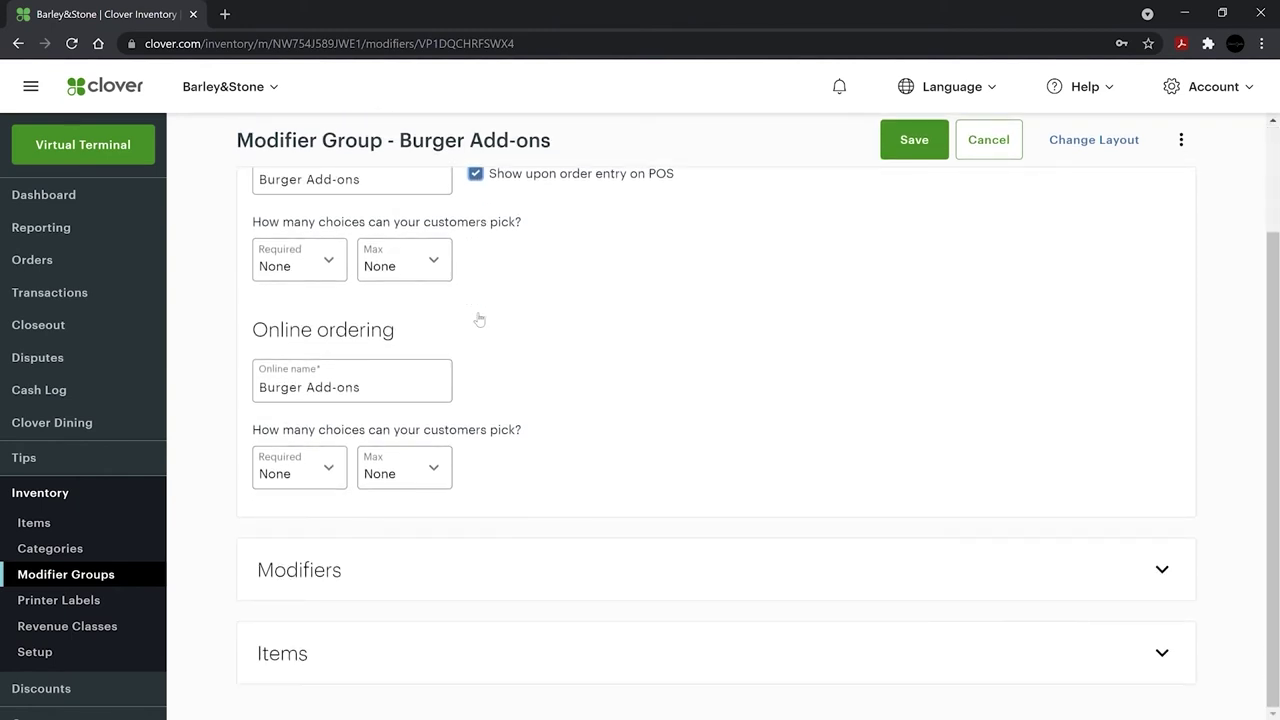
{"action": "left_click", "coordinate": [366, 570]}
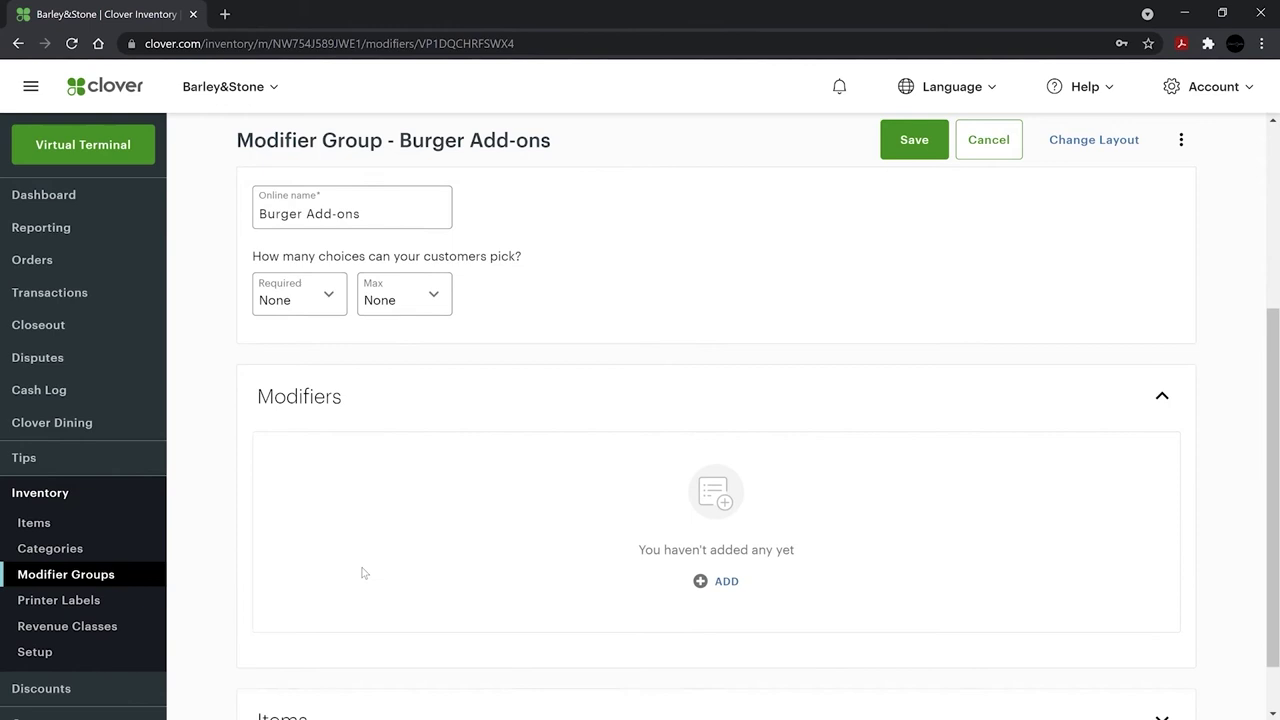
- Add $0.00 modifiers Tomatoes, Onions, Lettuce, Ketchup, Mustard, Mayonnaise and Pickles, then save the group
{"action": "left_click", "coordinate": [700, 513]}
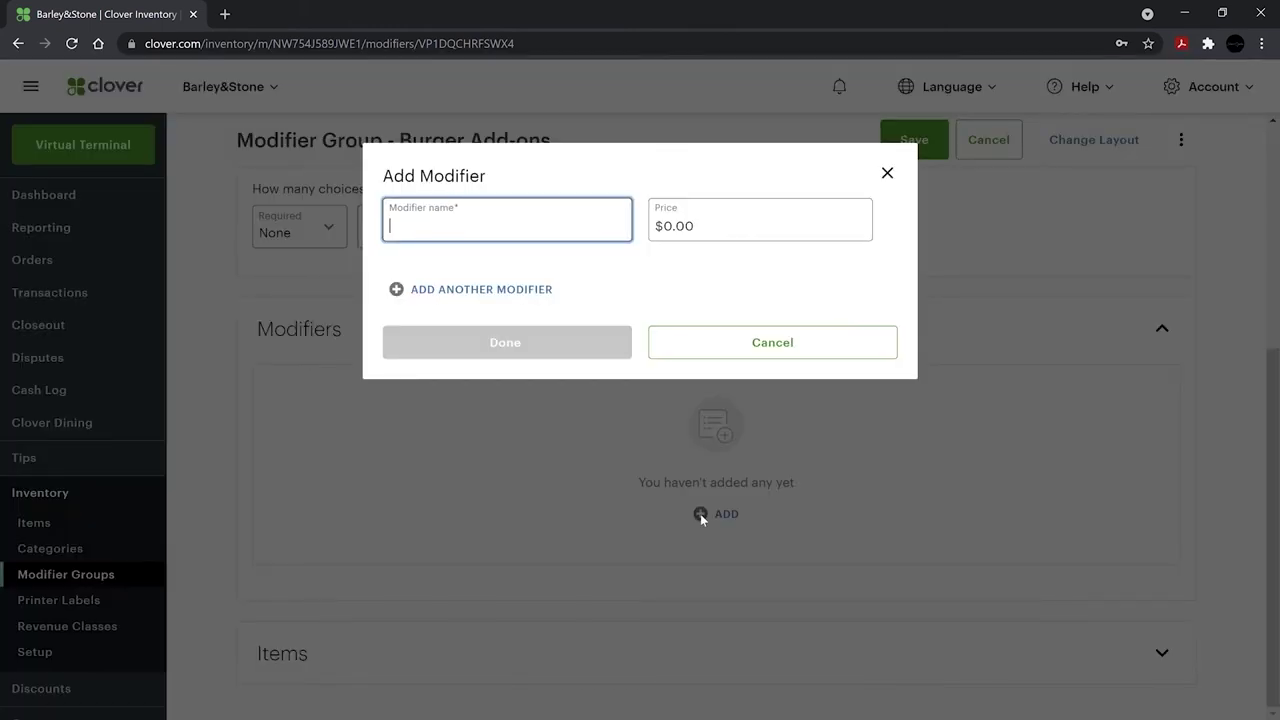
{"action": "type", "text": "Tomatoes"}
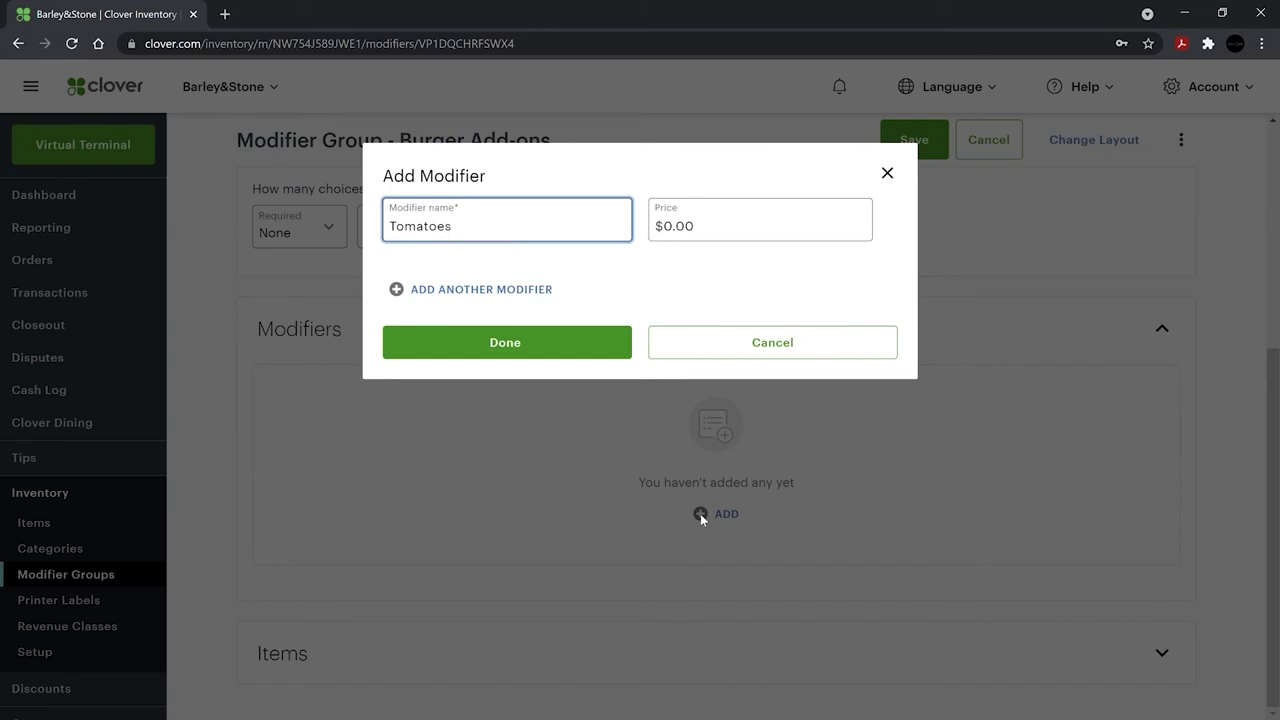
{"action": "left_click", "coordinate": [512, 294]}
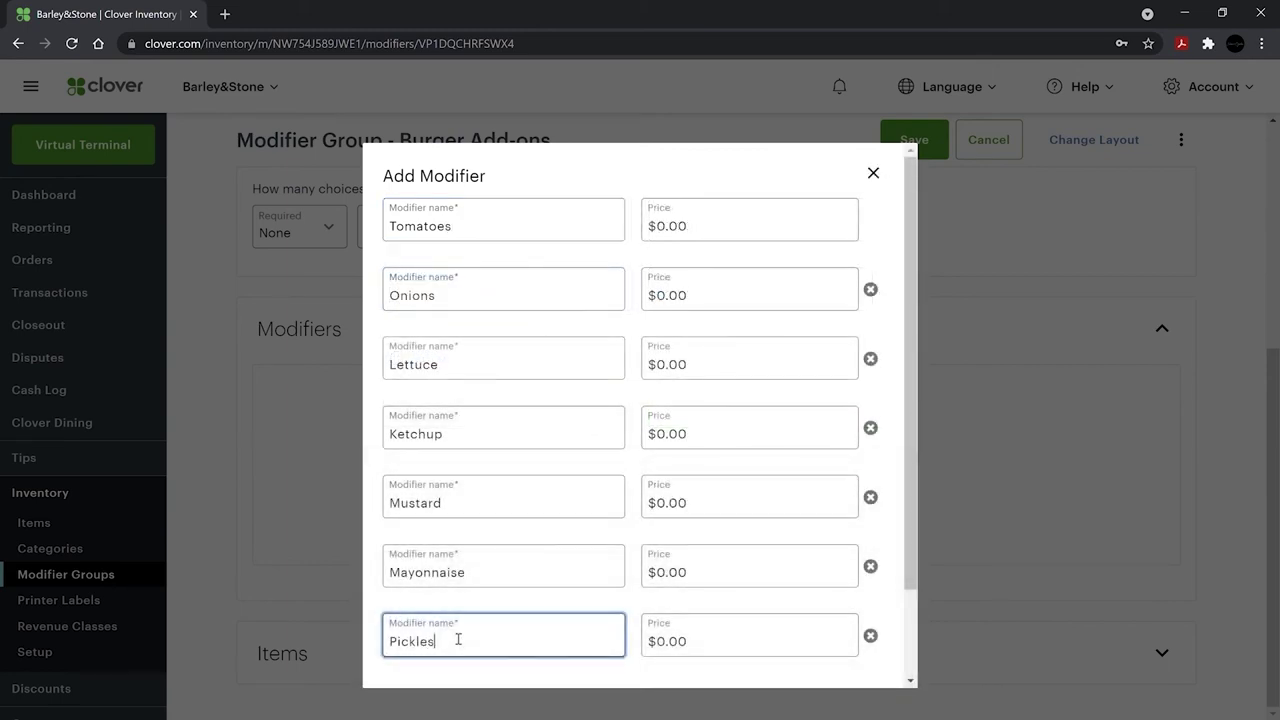
{"action": "scroll", "coordinate": [458, 640], "scroll_direction": "down", "scroll_amount": 2}
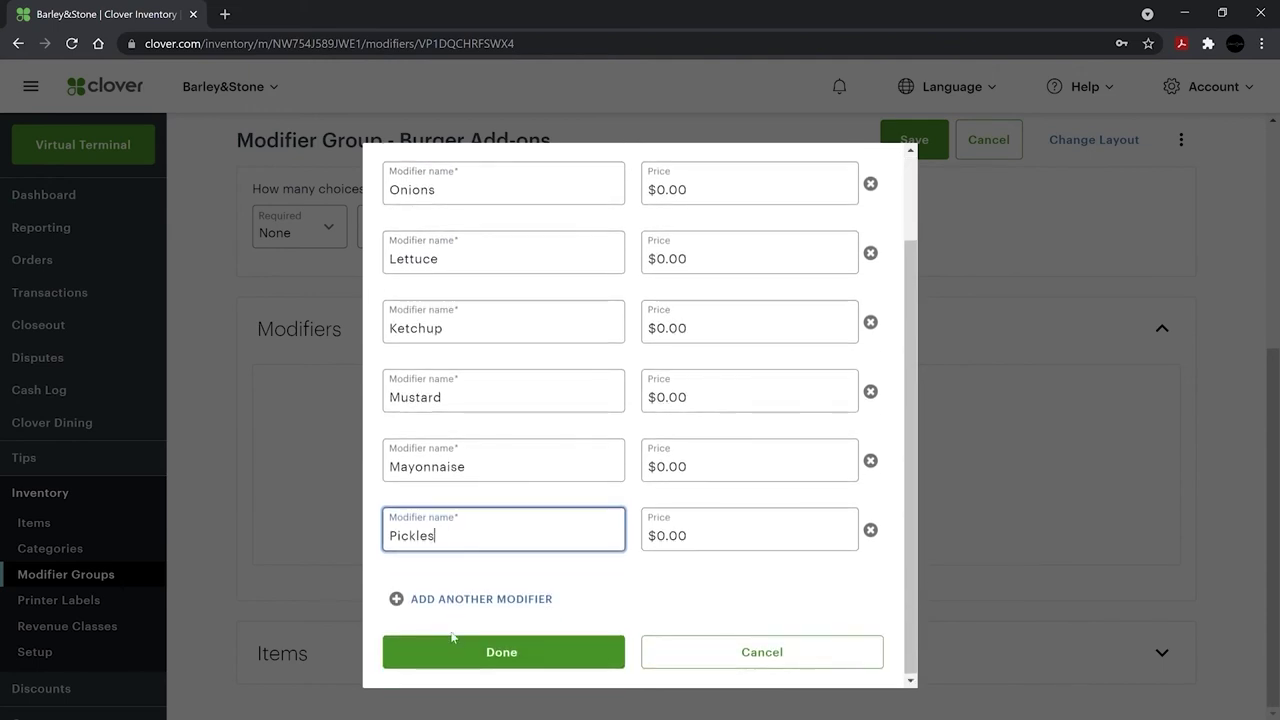
{"action": "left_click", "coordinate": [457, 649]}
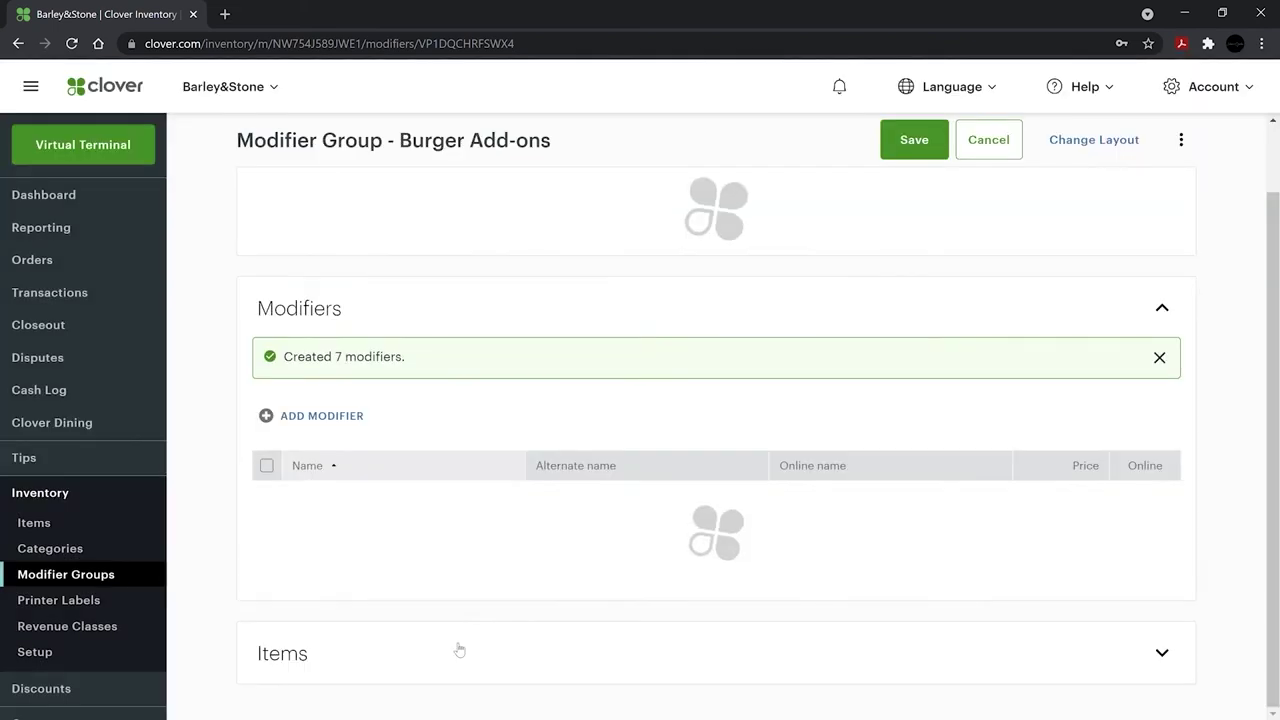
{"action": "left_click", "coordinate": [916, 141]}
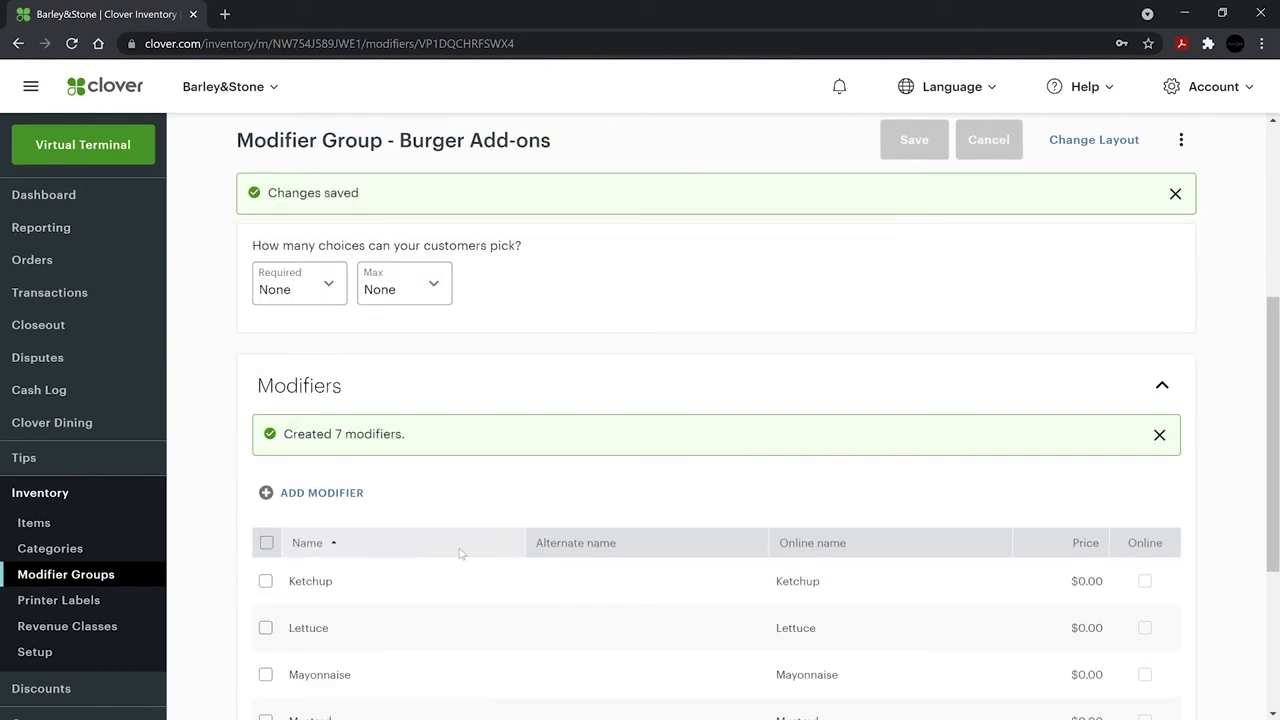
- Make the Ketchup modifier visible for online ordering
{"action": "left_click", "coordinate": [334, 589]}
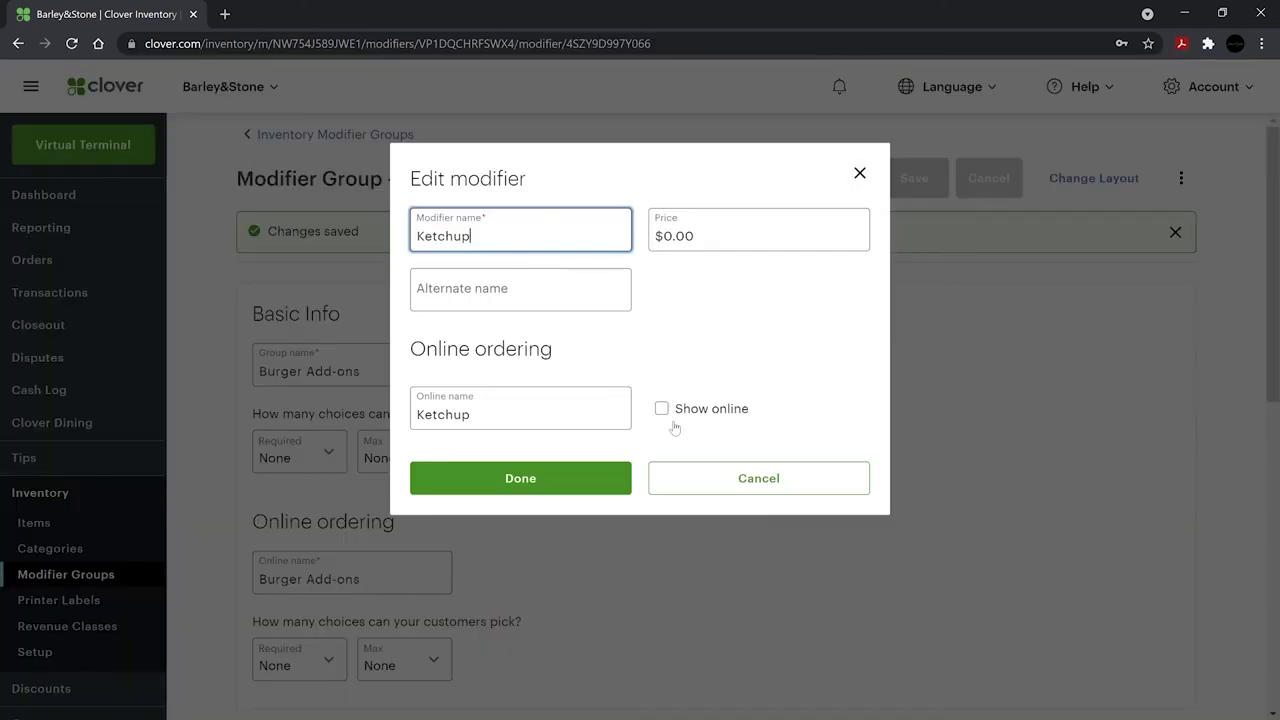
{"action": "left_click", "coordinate": [663, 410]}
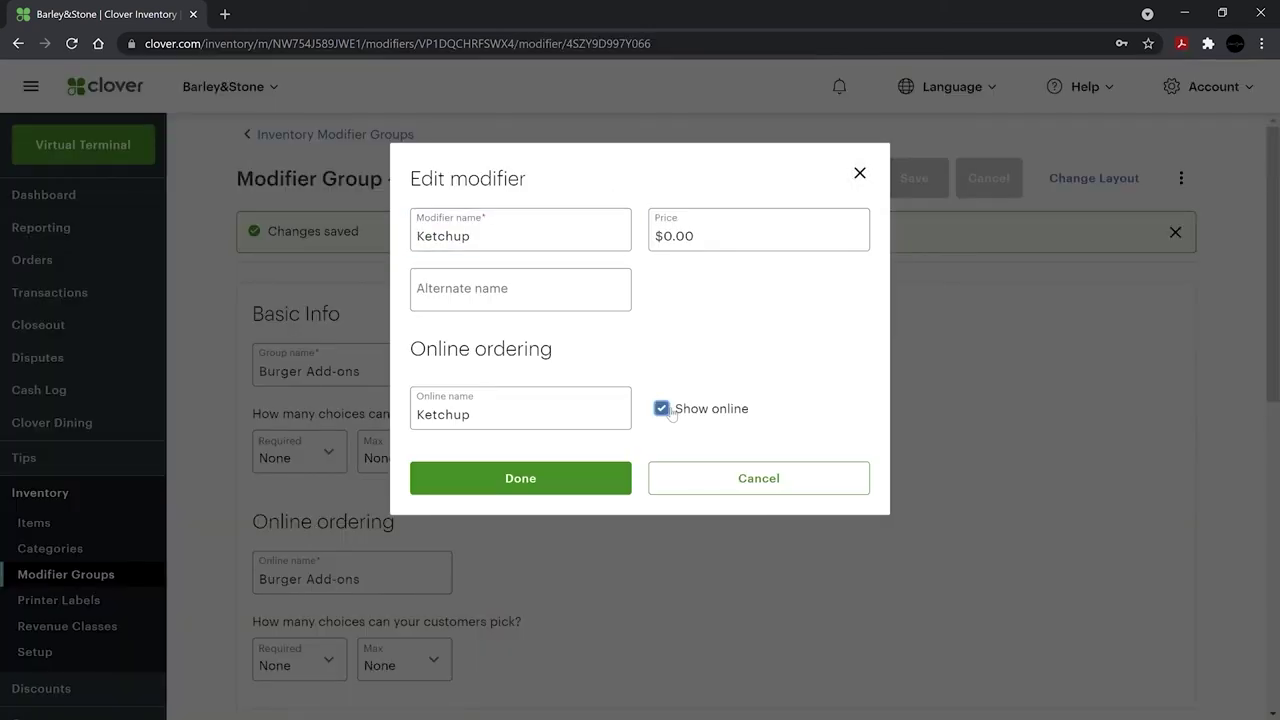
{"action": "left_click", "coordinate": [583, 478]}
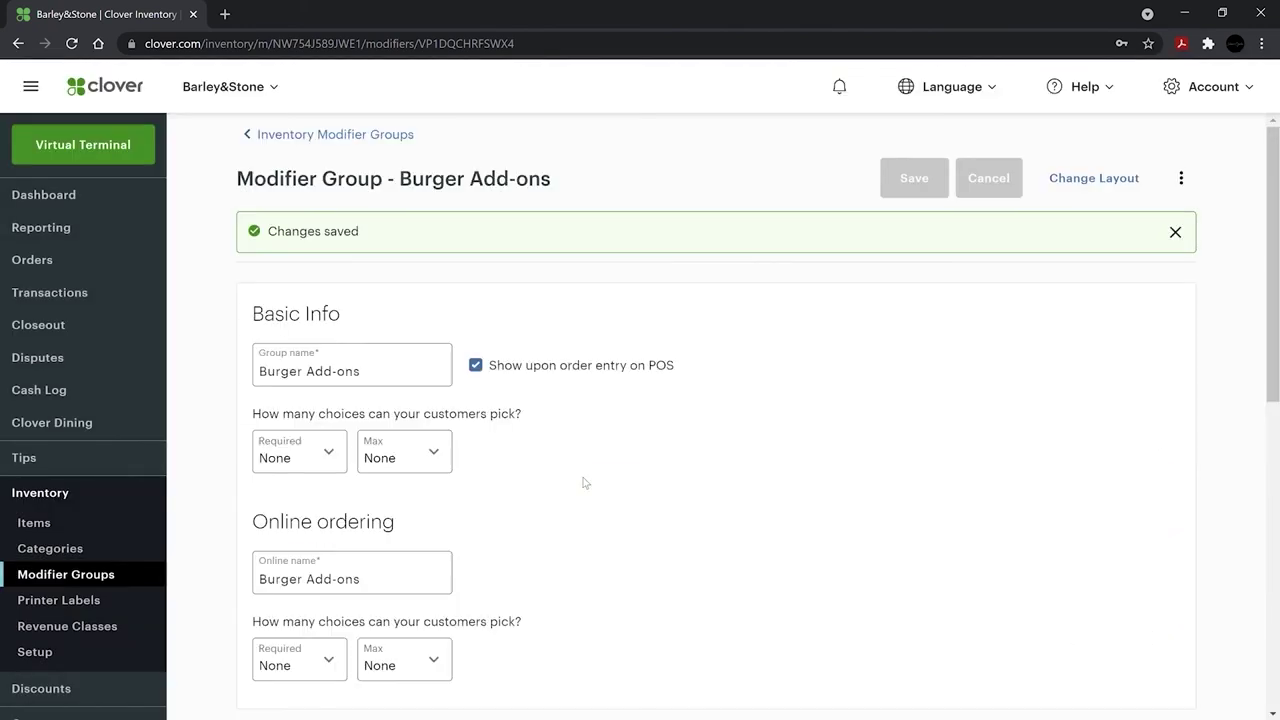
- Check the Required and Max choice dropdowns, leaving both at None
{"action": "left_click", "coordinate": [325, 463]}
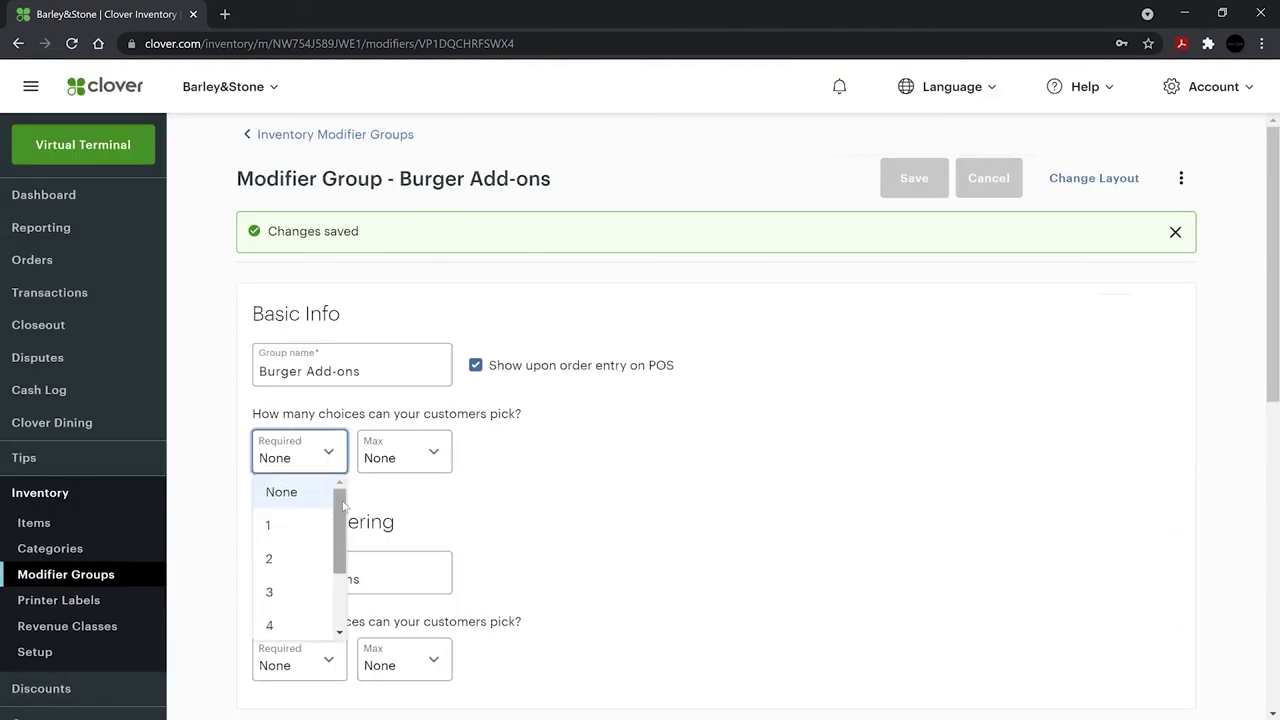
{"action": "mouse_move", "coordinate": [342, 507]}
{"action": "left_mouse_down"}
{"action": "mouse_move", "coordinate": [341, 580]}
{"action": "mouse_move", "coordinate": [341, 505]}
{"action": "left_mouse_up"}
{"action": "left_click", "coordinate": [435, 476]}
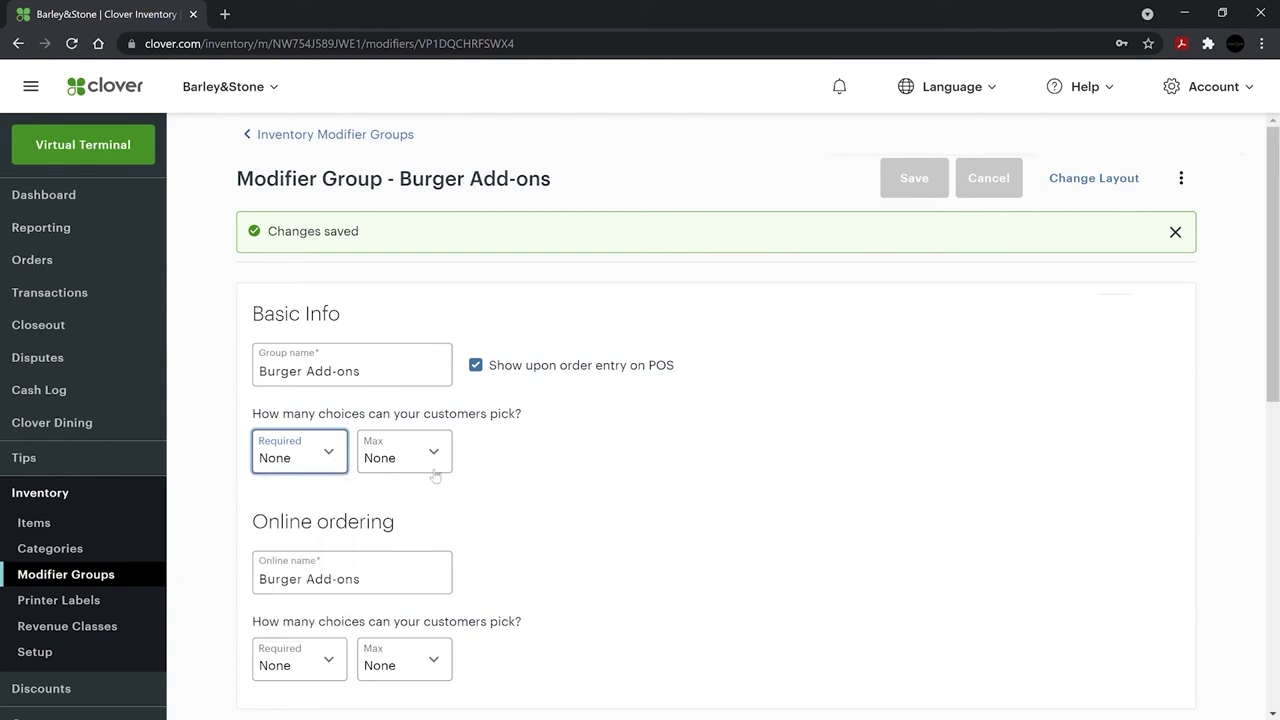
{"action": "left_click", "coordinate": [423, 461]}
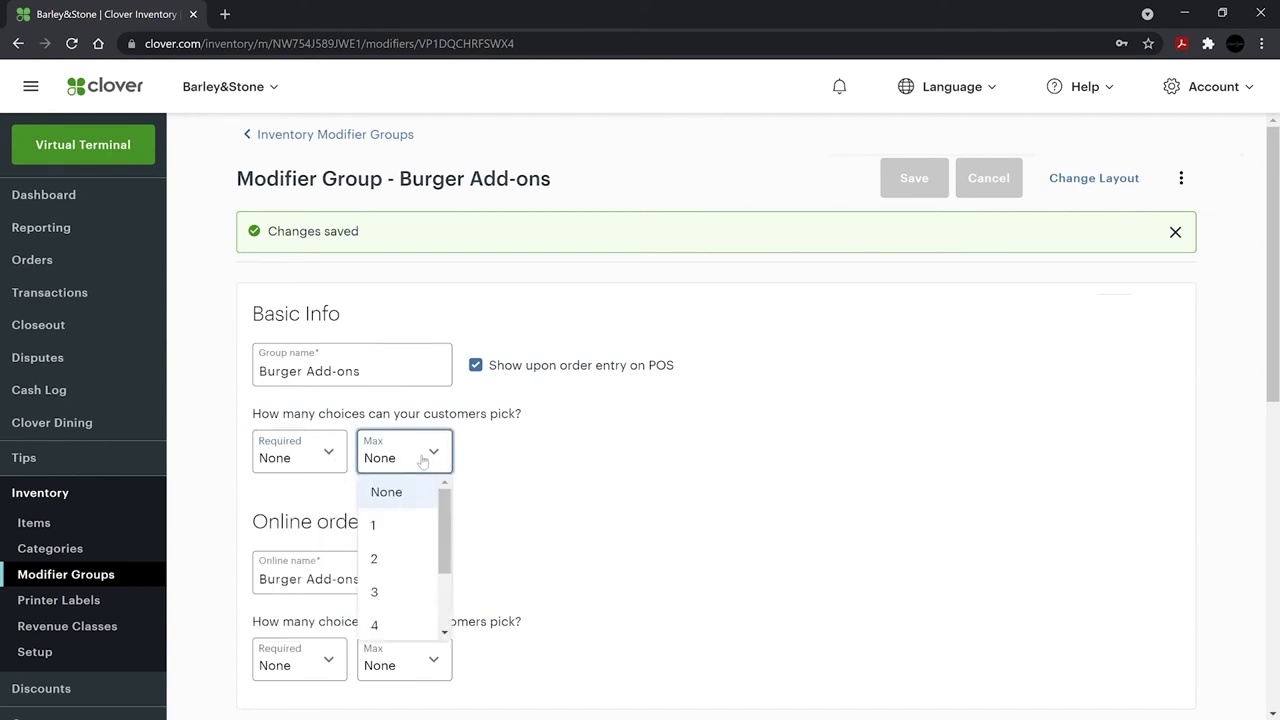
{"action": "left_click", "coordinate": [423, 461]}
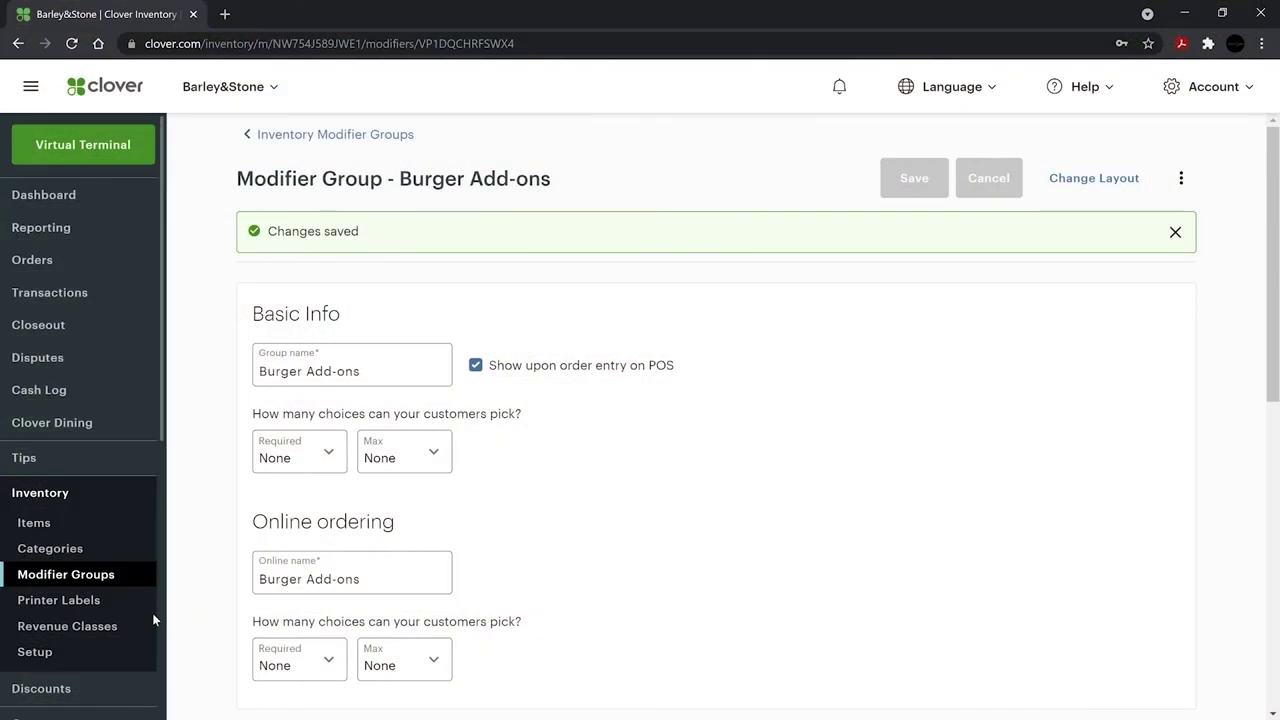
- Create a new printer label named 'Kitchen Printer'
{"action": "left_click", "coordinate": [96, 601]}
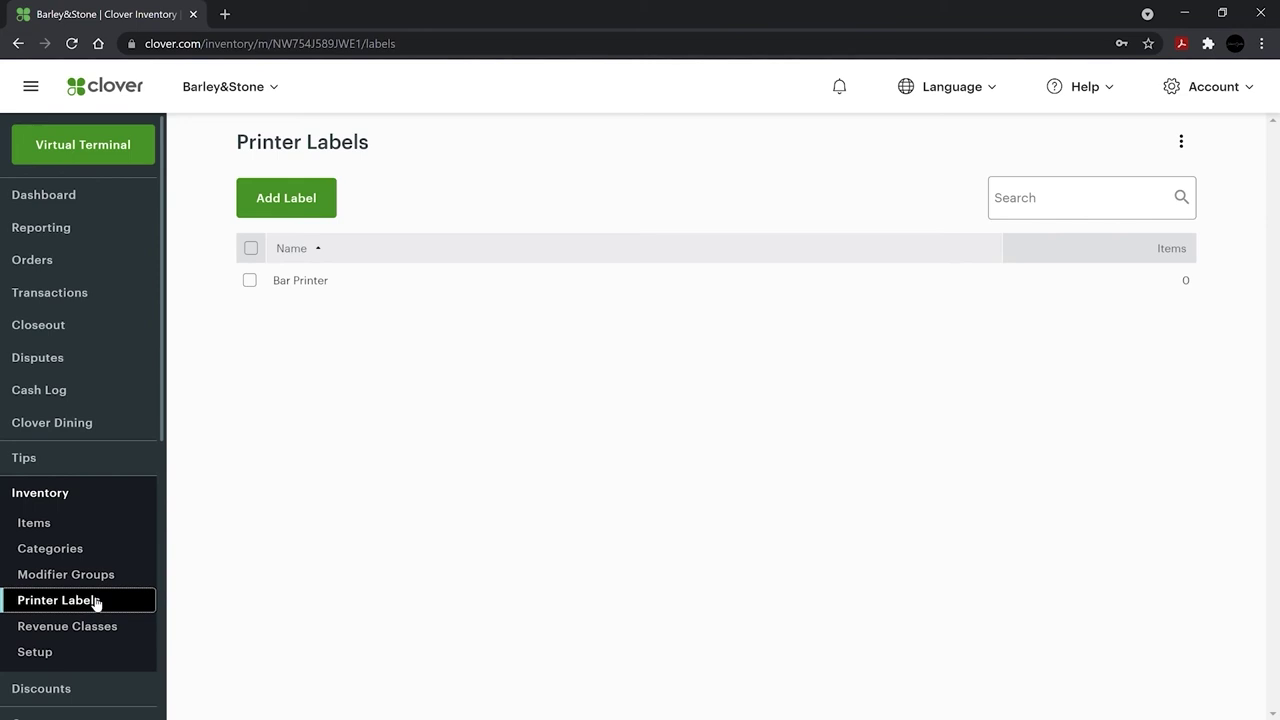
{"action": "left_click", "coordinate": [292, 200]}
{"action": "type", "text": "Kitchen Printer"}
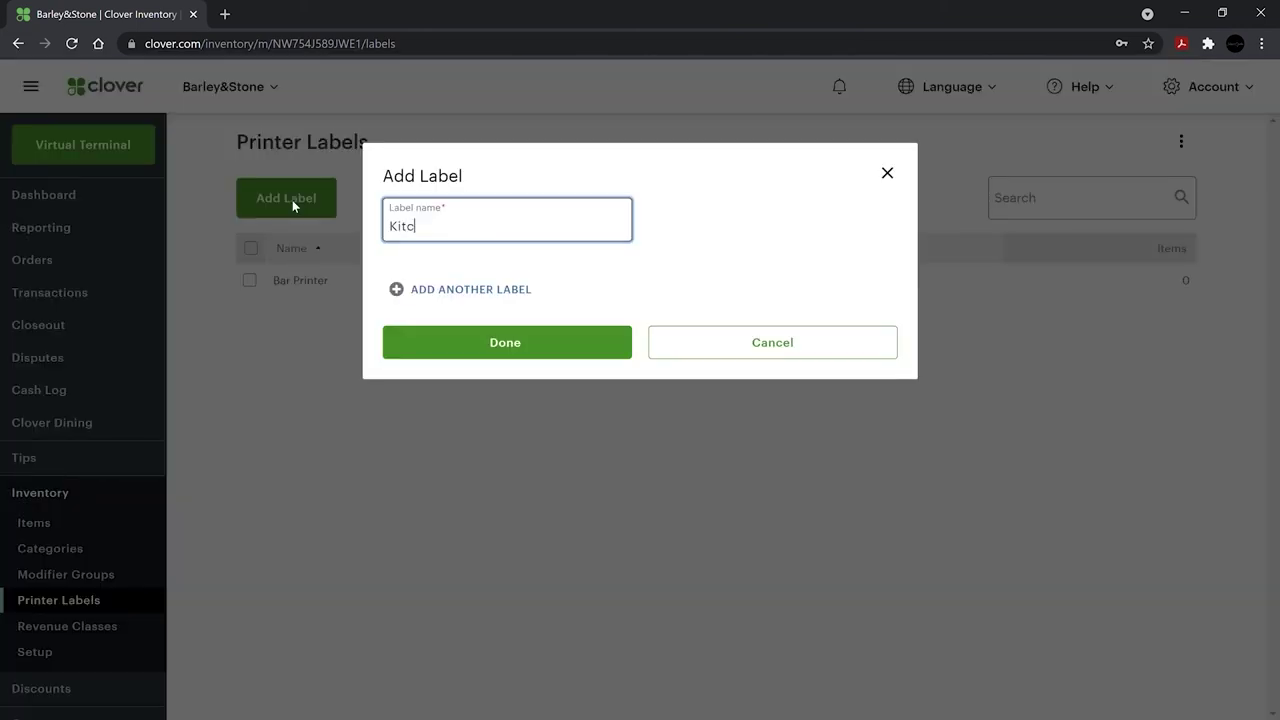
{"action": "left_click", "coordinate": [409, 336]}
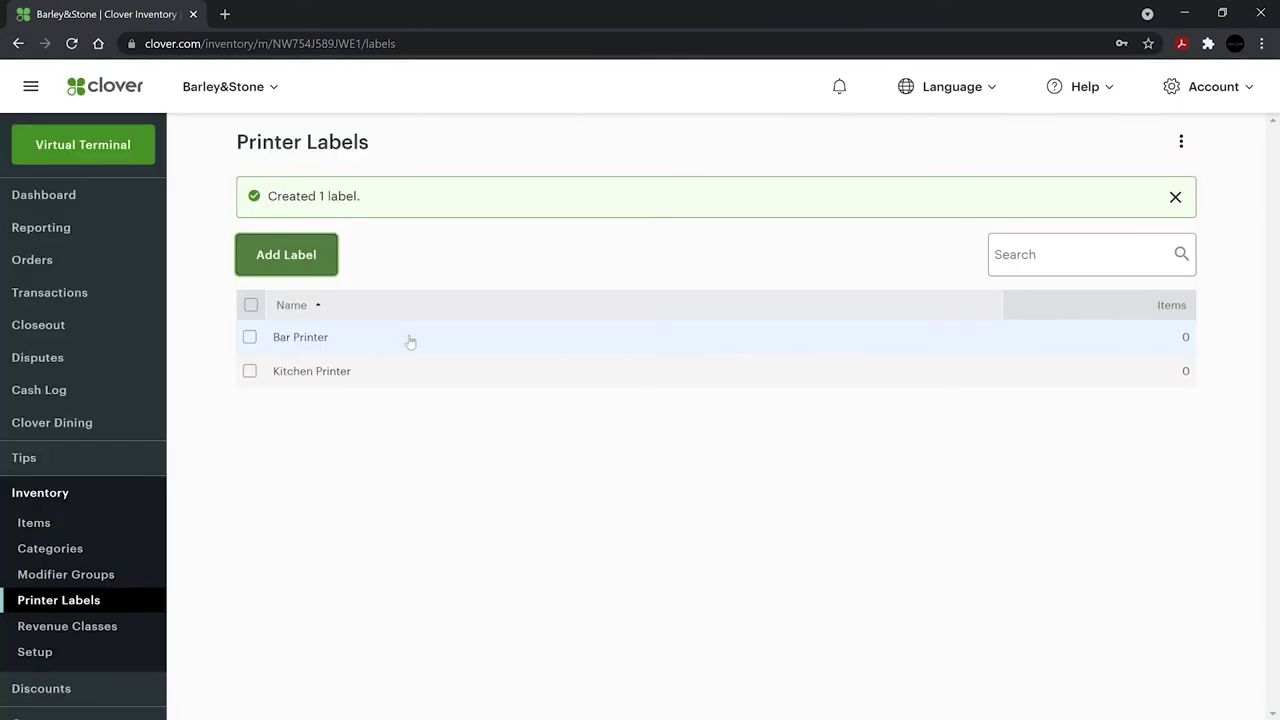
- Assign the Cheeseburger item to the Kitchen Printer label
{"action": "left_click", "coordinate": [351, 374]}
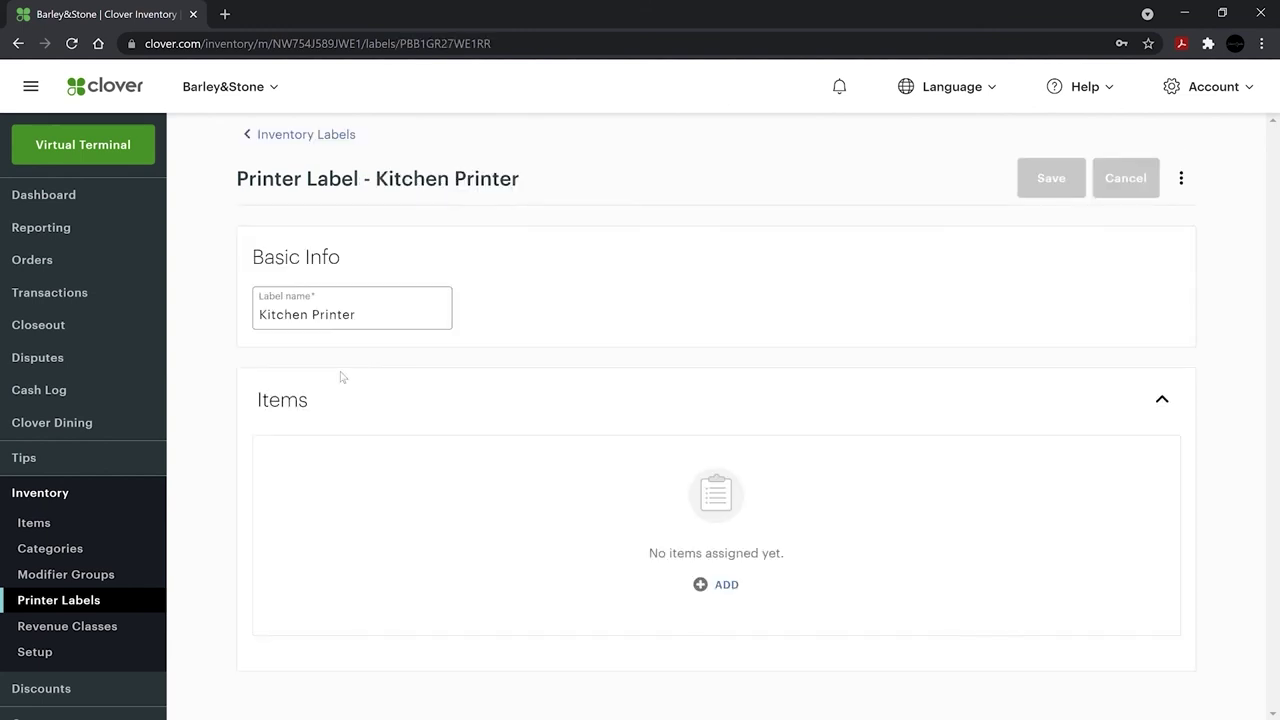
{"action": "left_click", "coordinate": [700, 584]}
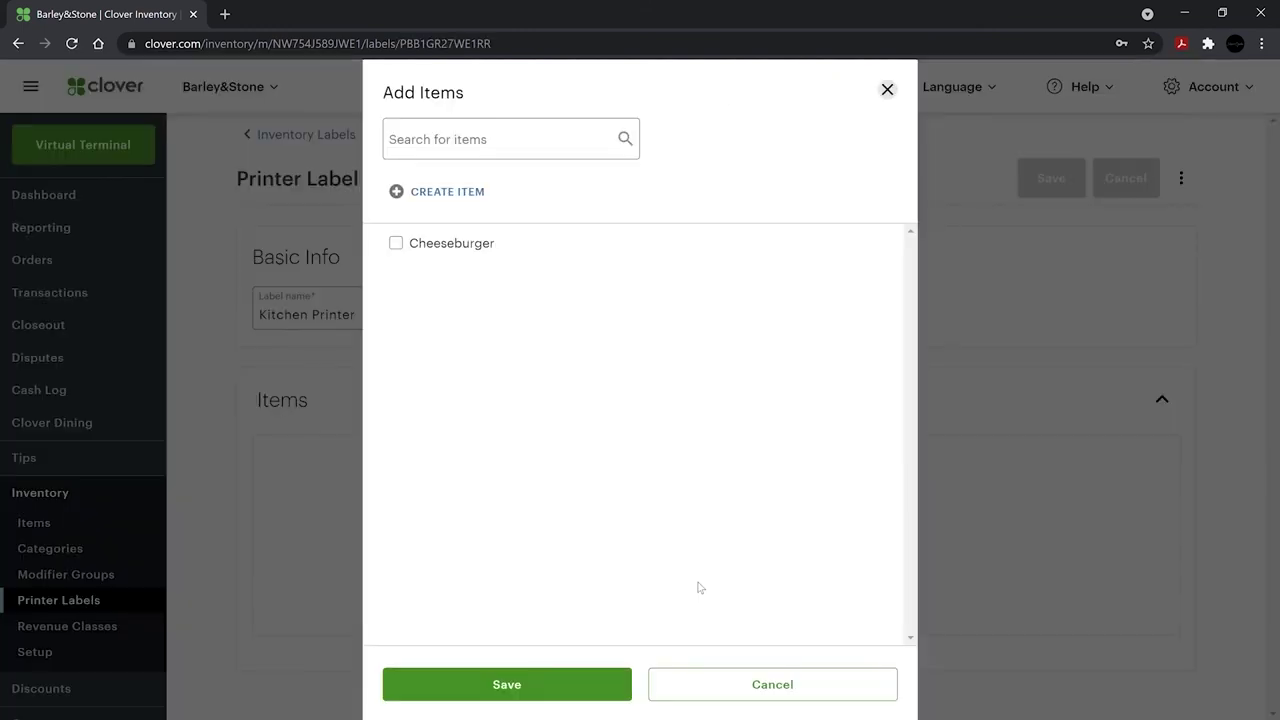
{"action": "left_click", "coordinate": [396, 243]}
{"action": "left_click", "coordinate": [502, 678]}
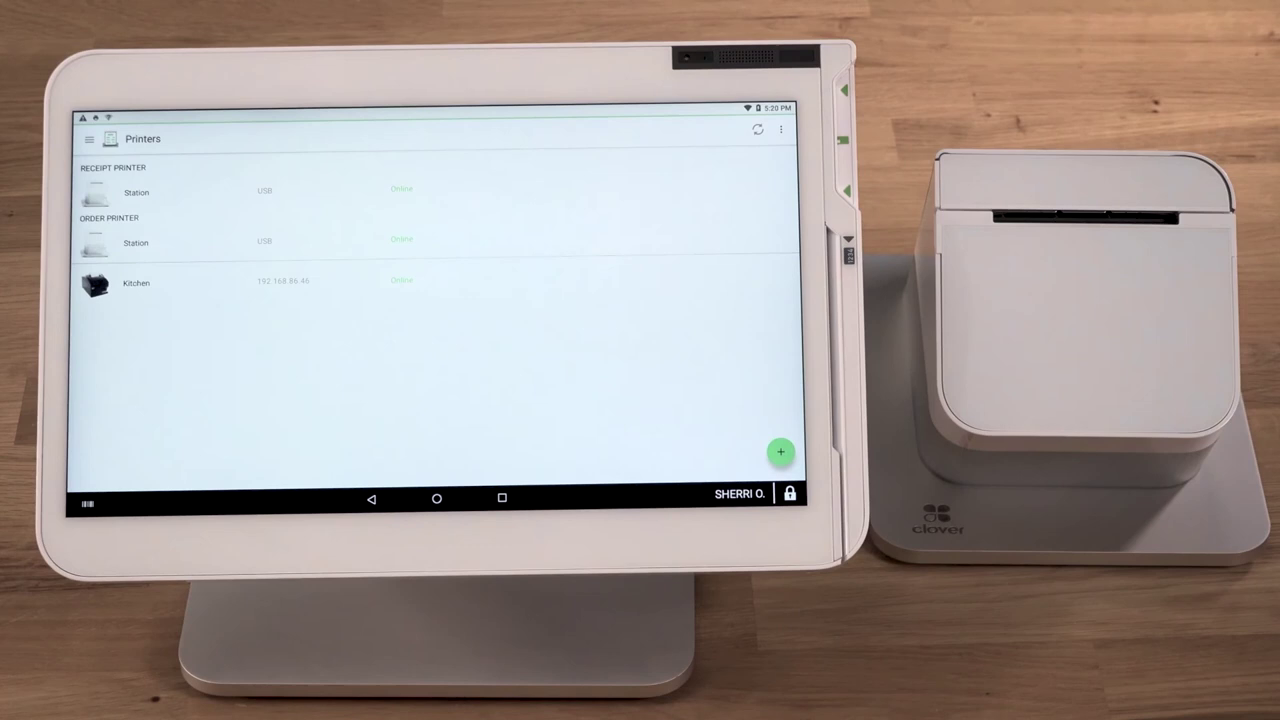
- Enable the Kitchen label on the Kitchen order printer so its items auto-print
{"action": "left_click", "coordinate": [136, 283]}
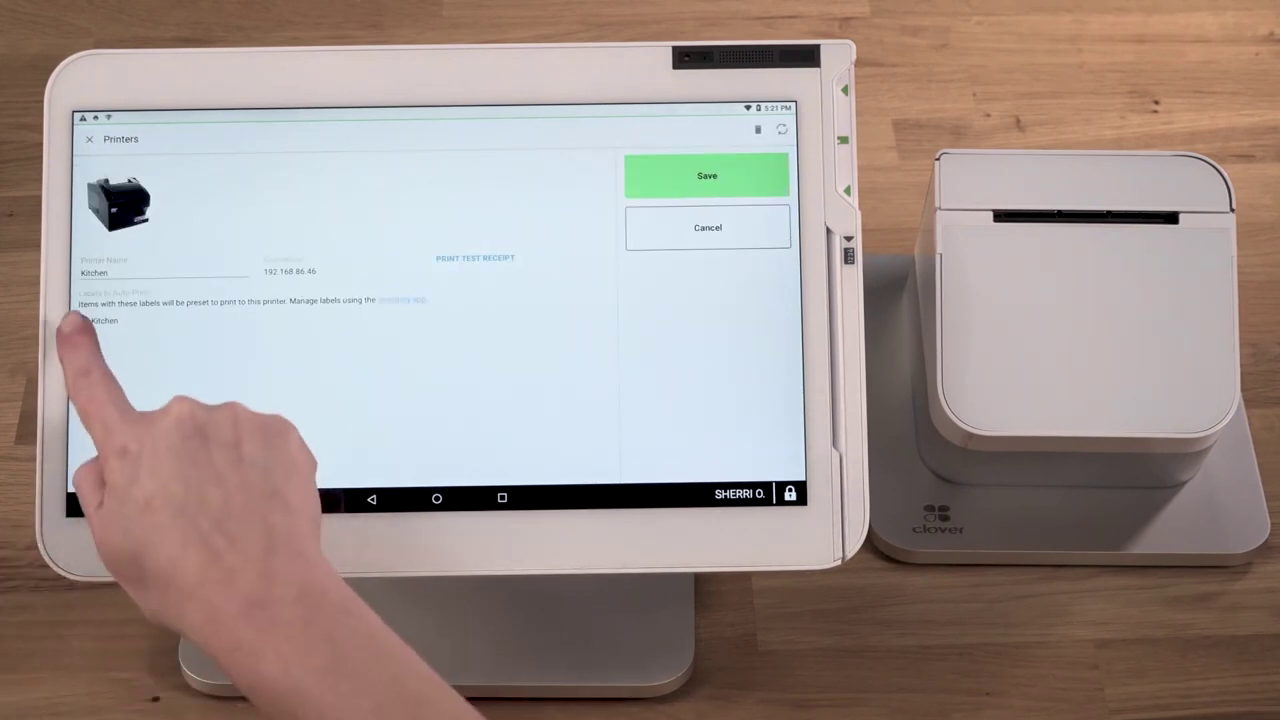
{"action": "left_click", "coordinate": [83, 320]}
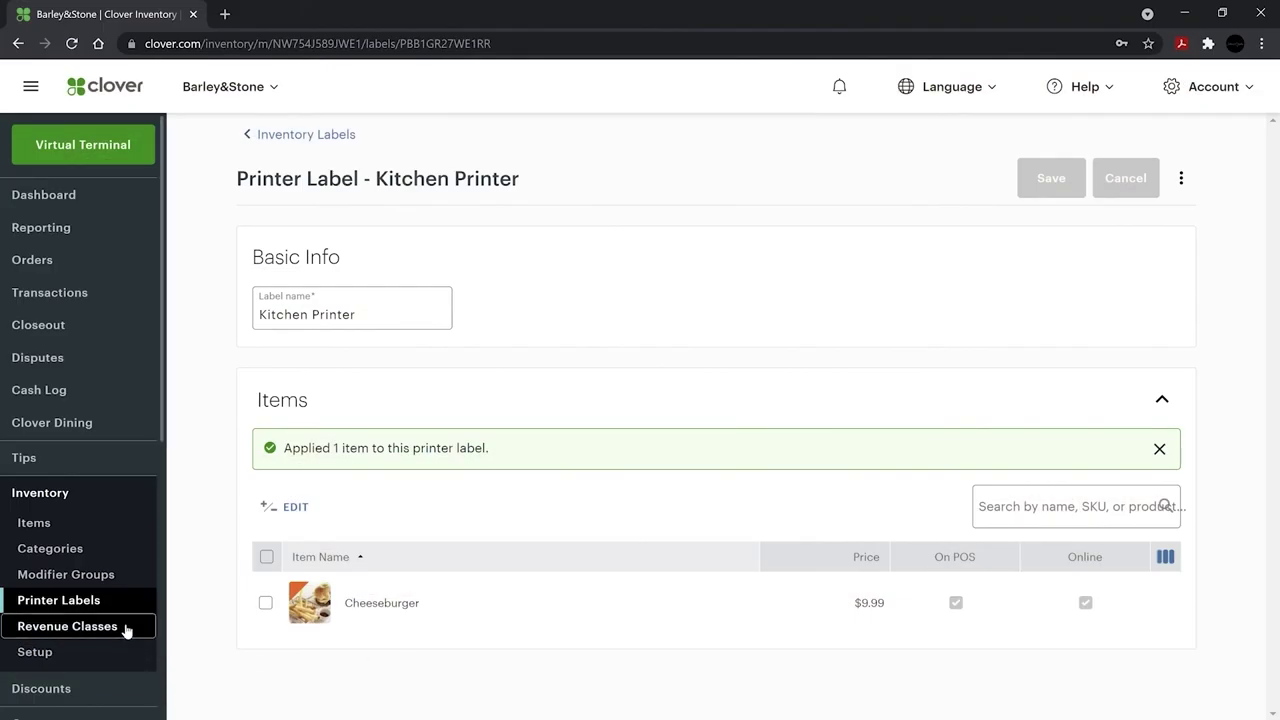
- Add the revenue classes Alcohol and Food
{"action": "left_click", "coordinate": [67, 626]}
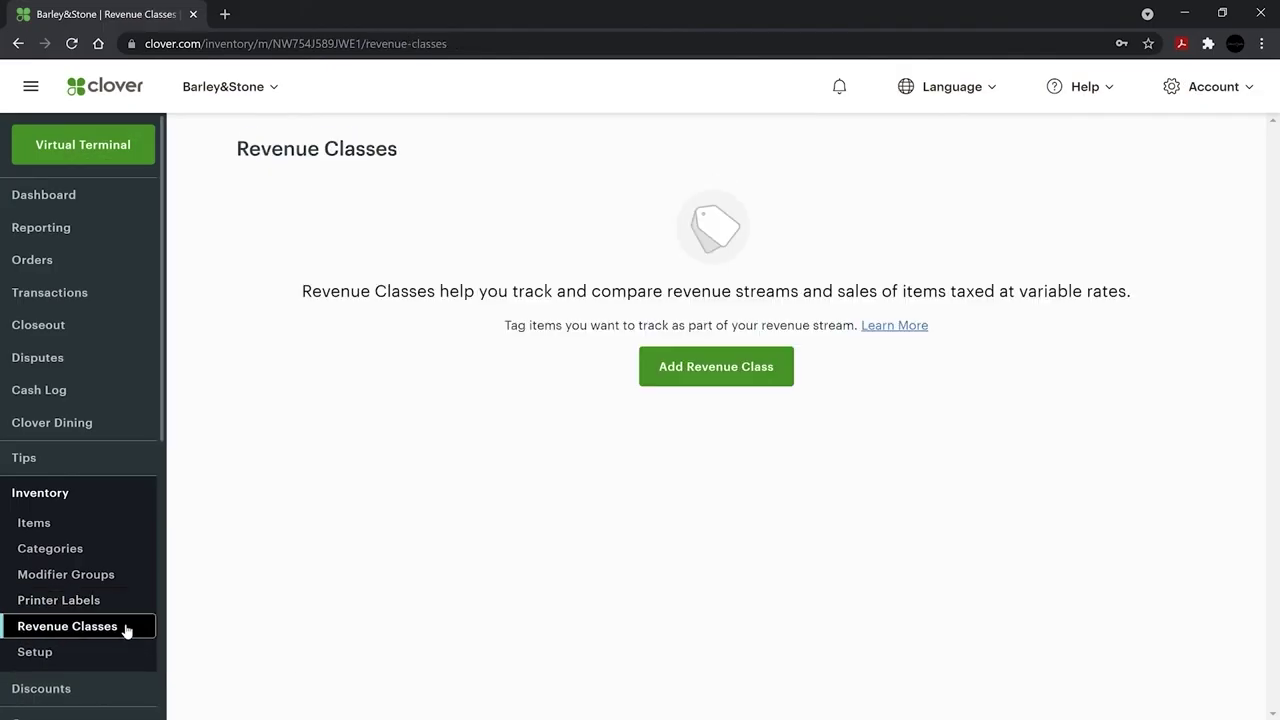
{"action": "left_click", "coordinate": [674, 384]}
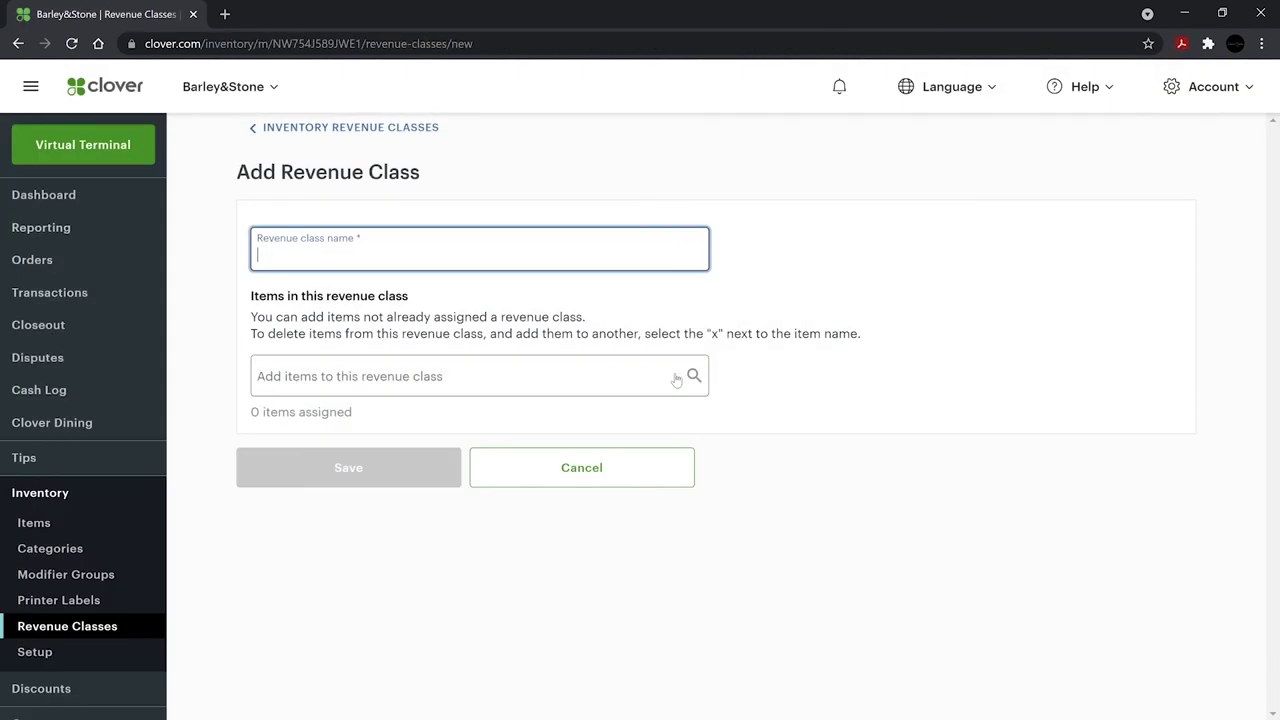
{"action": "type", "text": "Alcohol"}
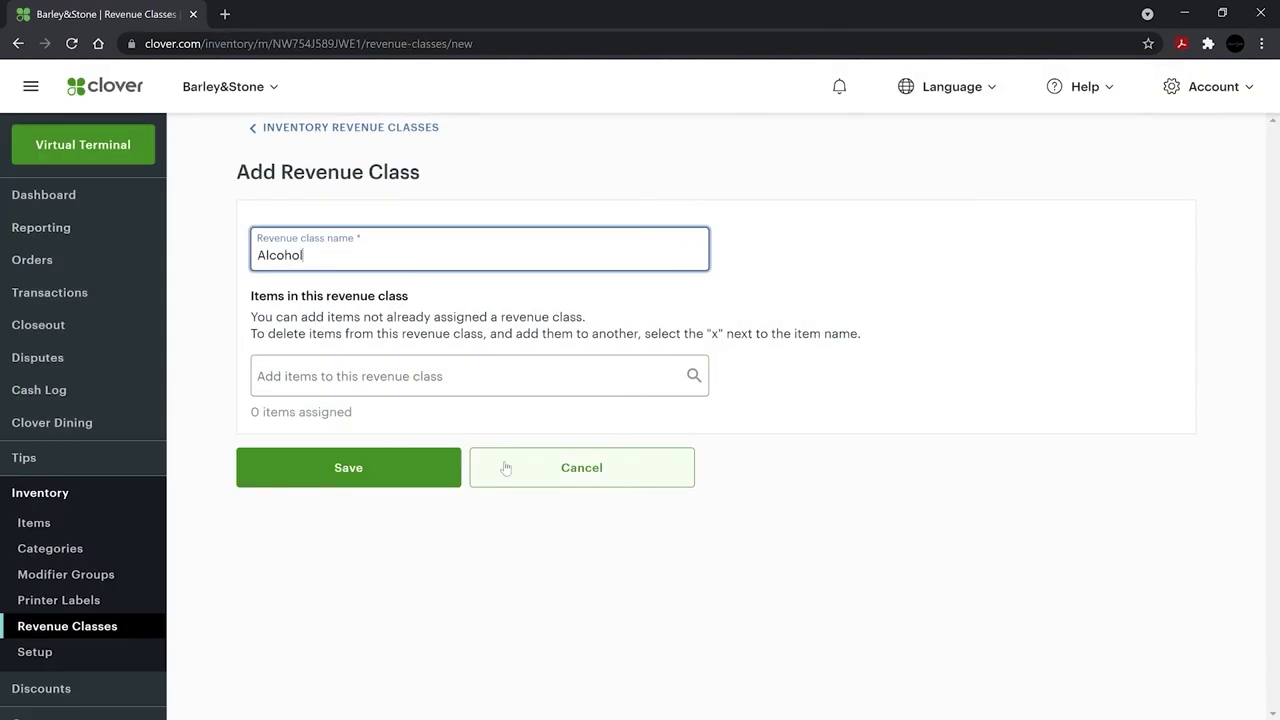
{"action": "key", "text": "Return"}
{"action": "left_click", "coordinate": [1110, 150]}
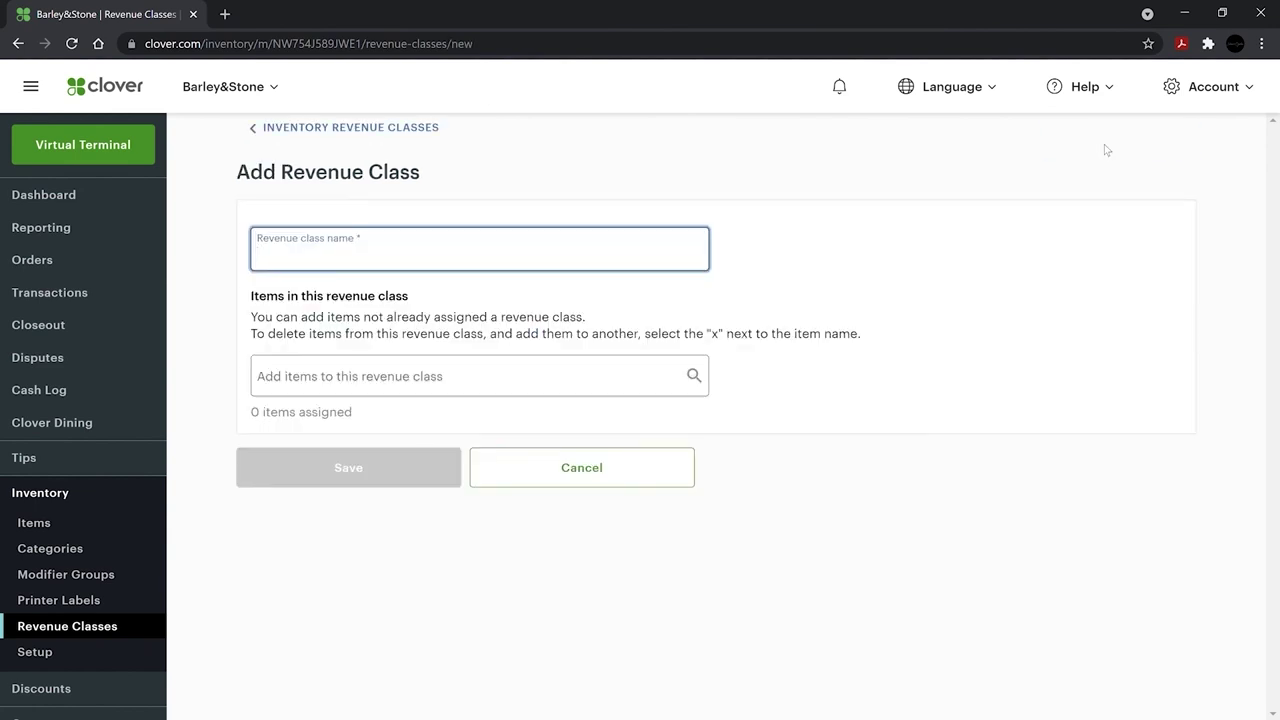
{"action": "type", "text": "F"}
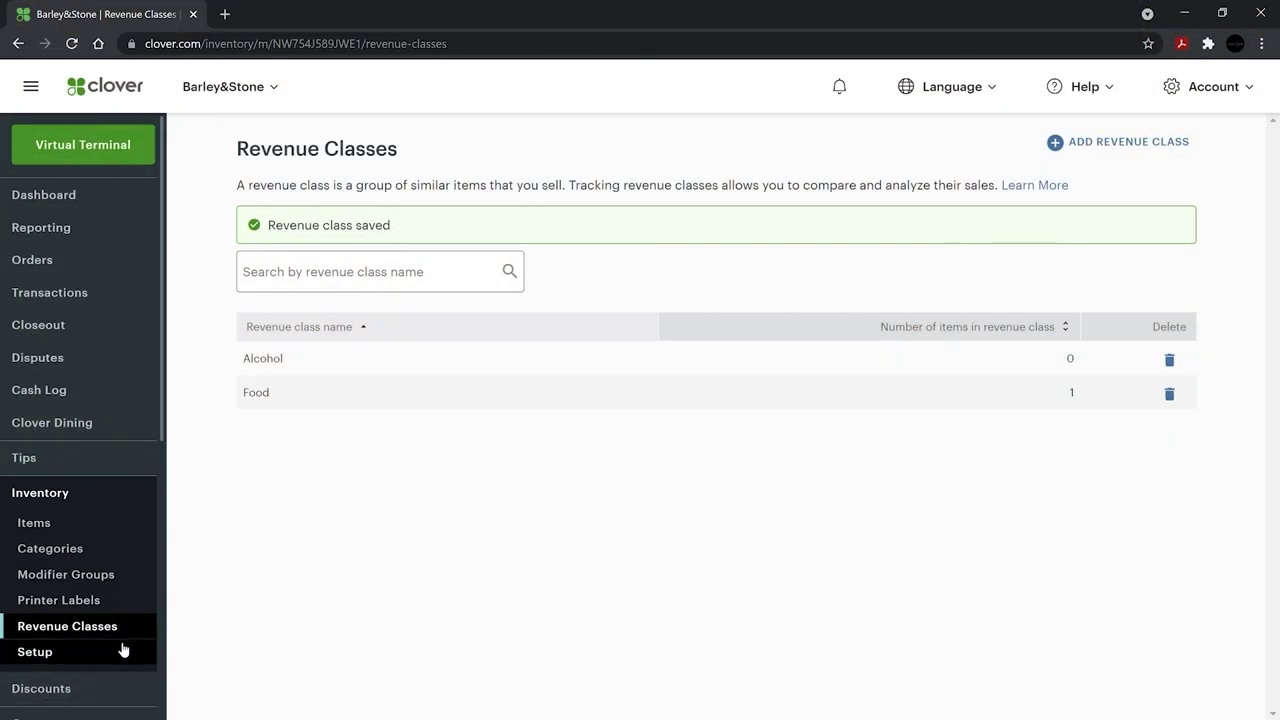
- Go to the Inventory Setup page, where Track stock is unchecked
{"action": "left_click", "coordinate": [118, 652]}
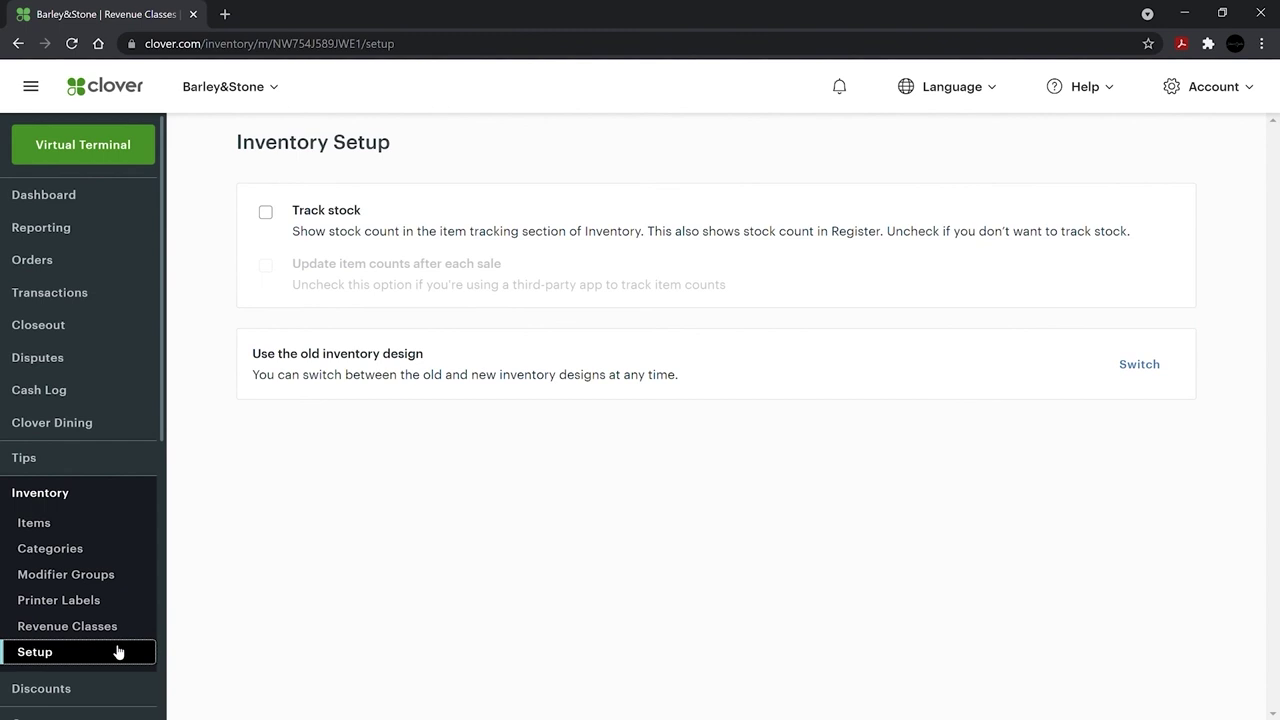